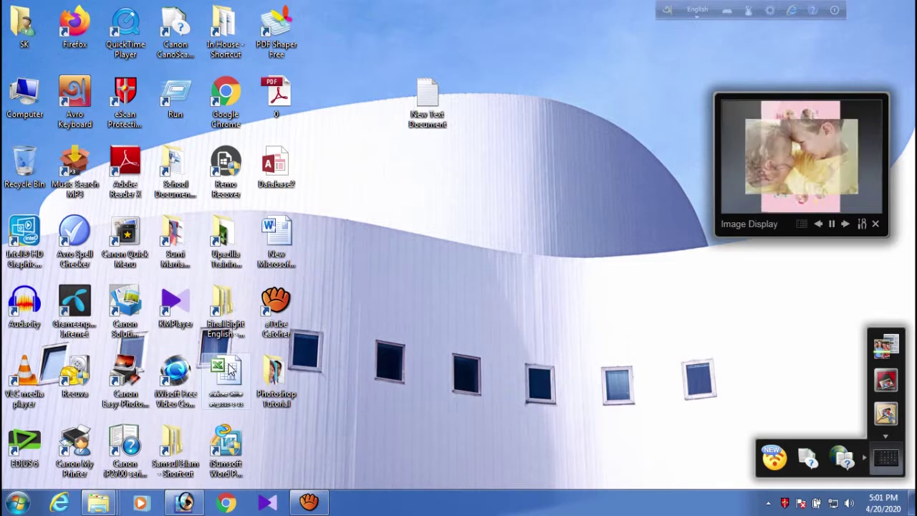
Step: Switch to Photoshop and open SK 00 and the portraits listed just before and after it from the desktop's Photoshop Tutorial folder
left_click(184, 503)
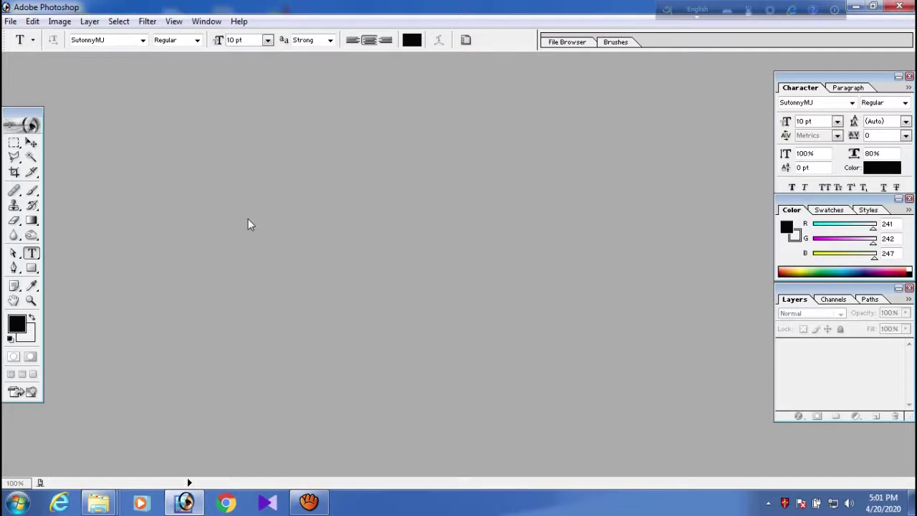
left_click(11, 21)
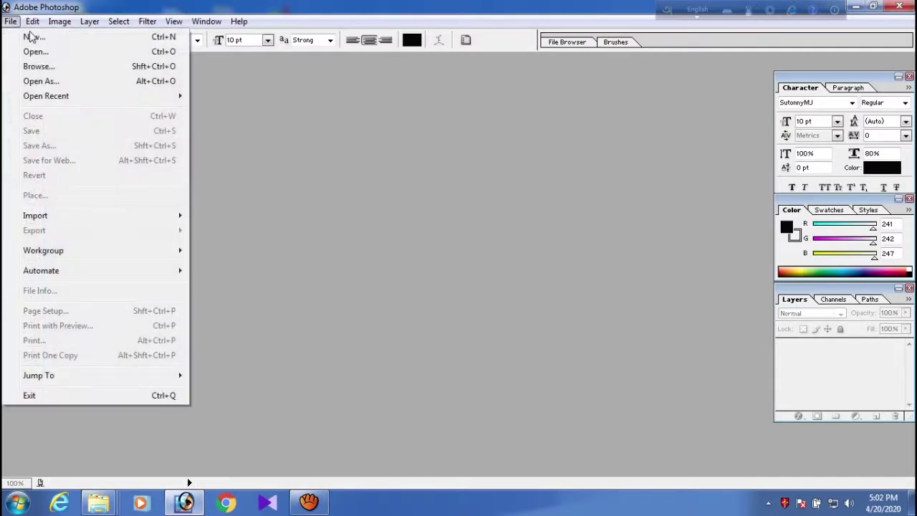
left_click(55, 58)
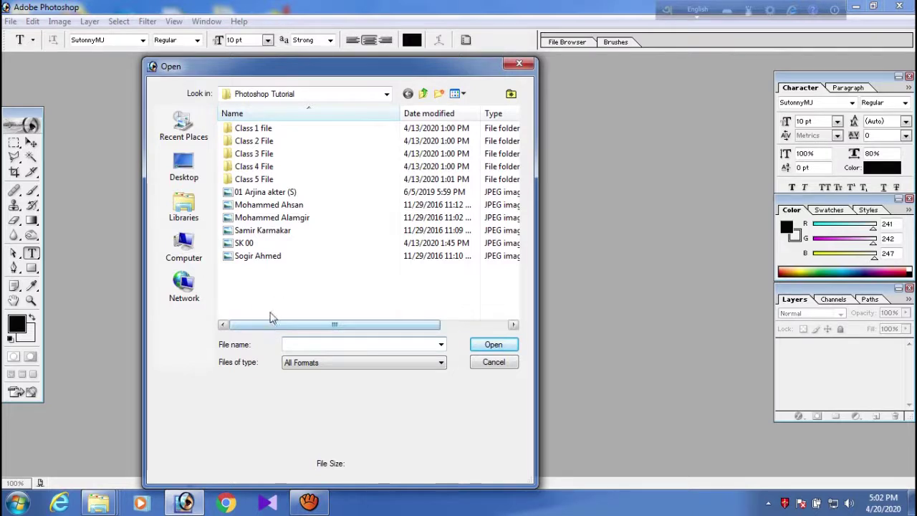
left_click(183, 170)
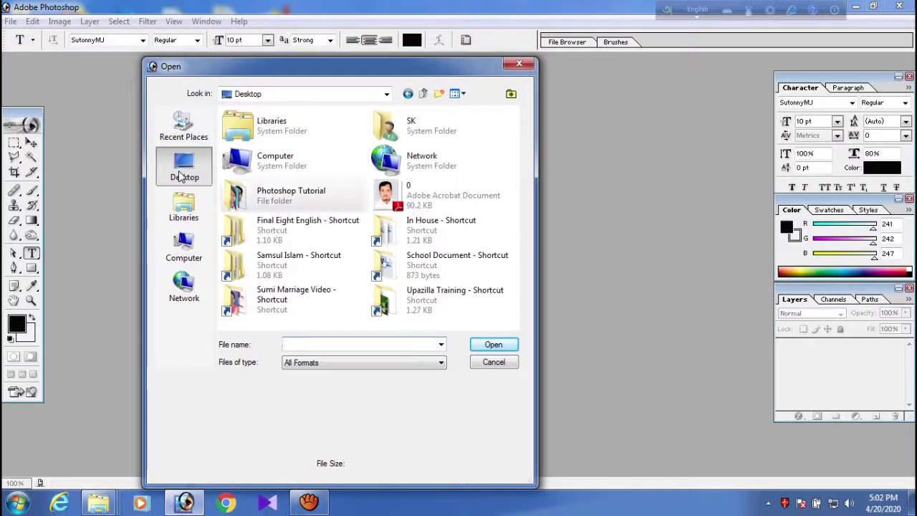
double_click(281, 205)
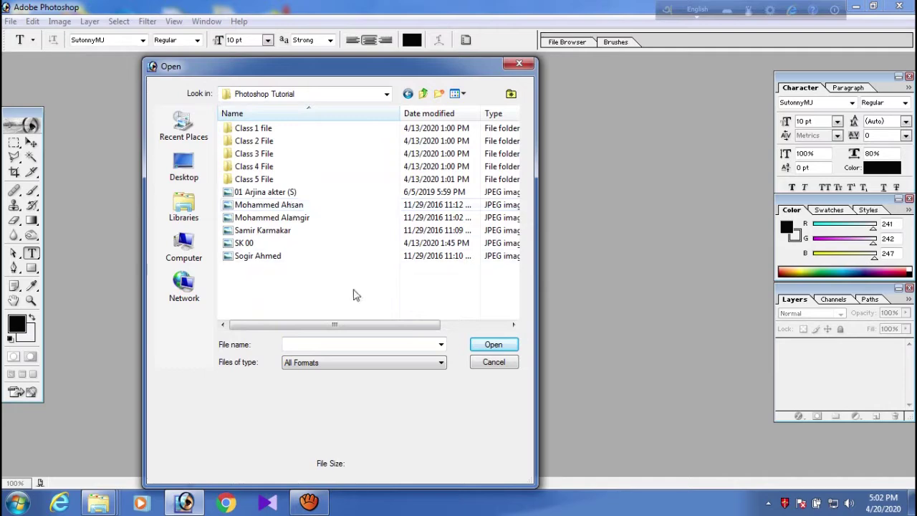
left_click_drag(251, 288, 258, 231)
left_click(493, 345)
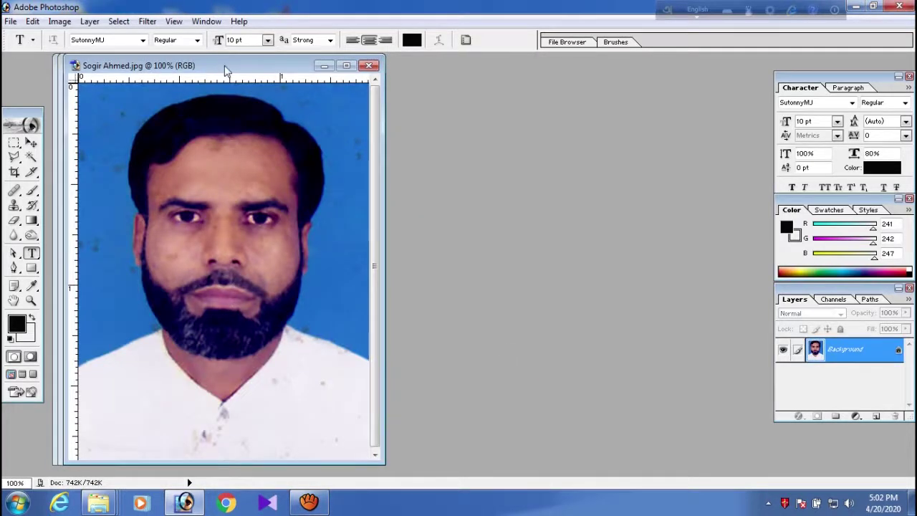
Step: Move the photo windows aside, maximize the portrait with the green suit, and activate the Crop tool
left_click_drag(221, 70, 548, 77)
left_click_drag(282, 66, 603, 78)
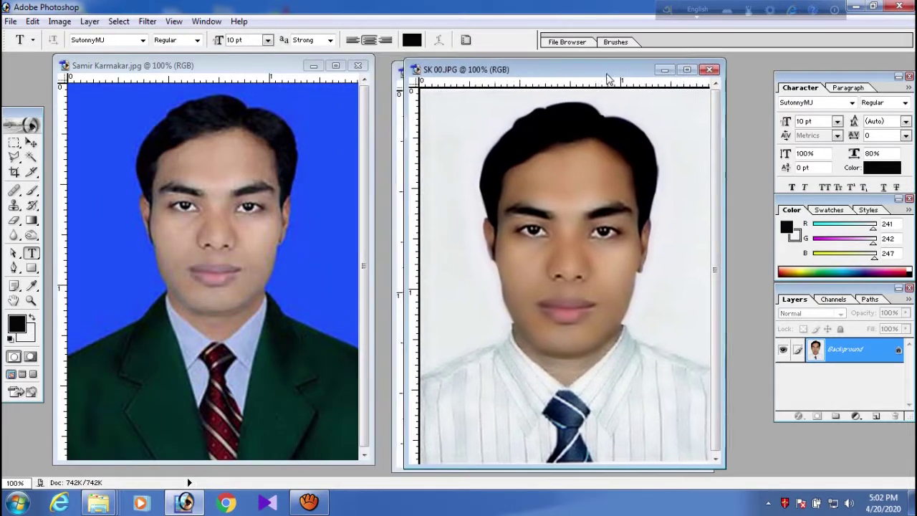
left_click_drag(244, 73, 595, 72)
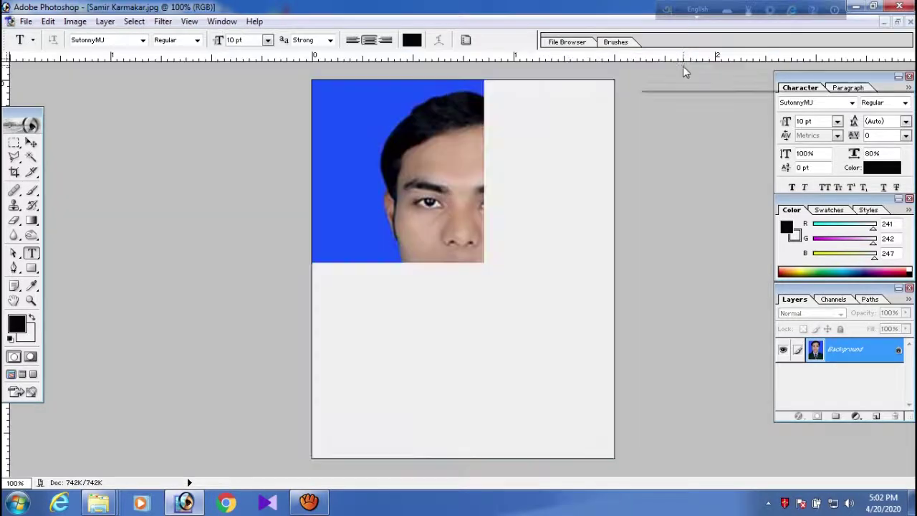
left_click(687, 65)
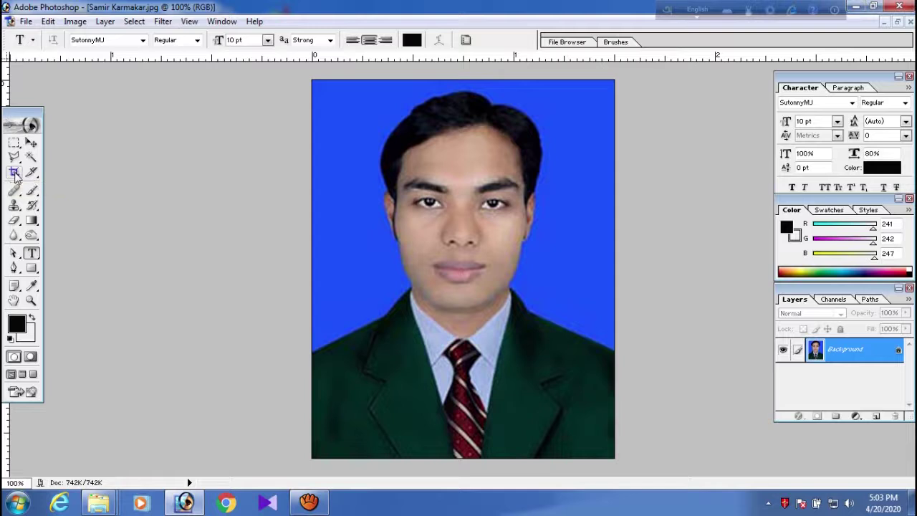
left_click(15, 174)
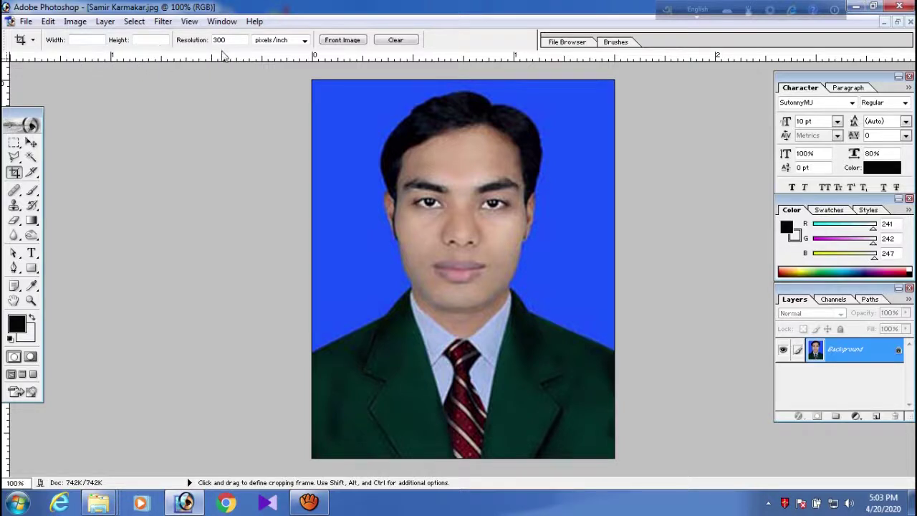
Step: Set the crop size to 152 px wide and 190 px high
left_click(86, 43)
type("152 p")
type("x")
key("Tab")
type("190pix")
key("Tab")
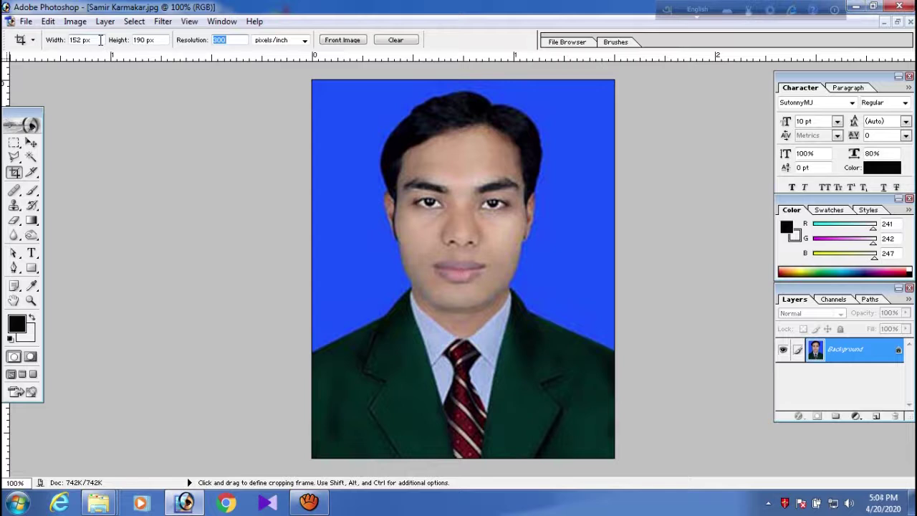
Step: Set the crop size in inches, with a width of 0.507 in and a height of 0.633 in
left_click_drag(93, 40, 68, 43)
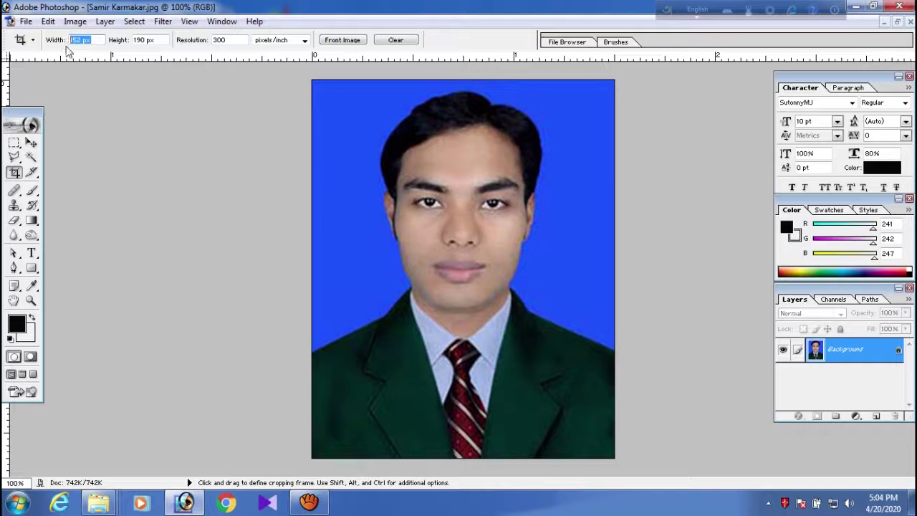
type("0.507in")
key("Tab")
type("0.633 in")
key("Tab")
key("Tab")
key("Tab")
key("Tab")
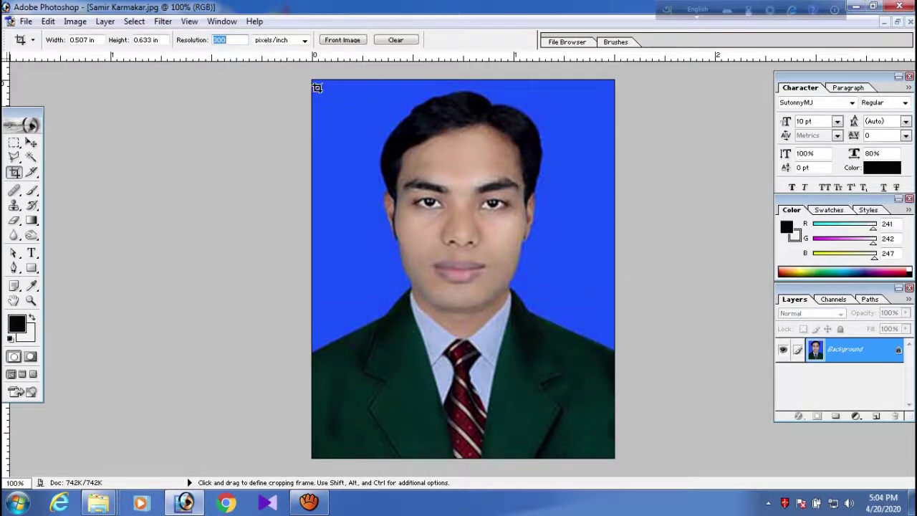
Step: Crop the green-suit portrait to the head and upper chest, centring the frame on the face with its top near the photo's upper edge
left_click_drag(319, 88, 734, 428)
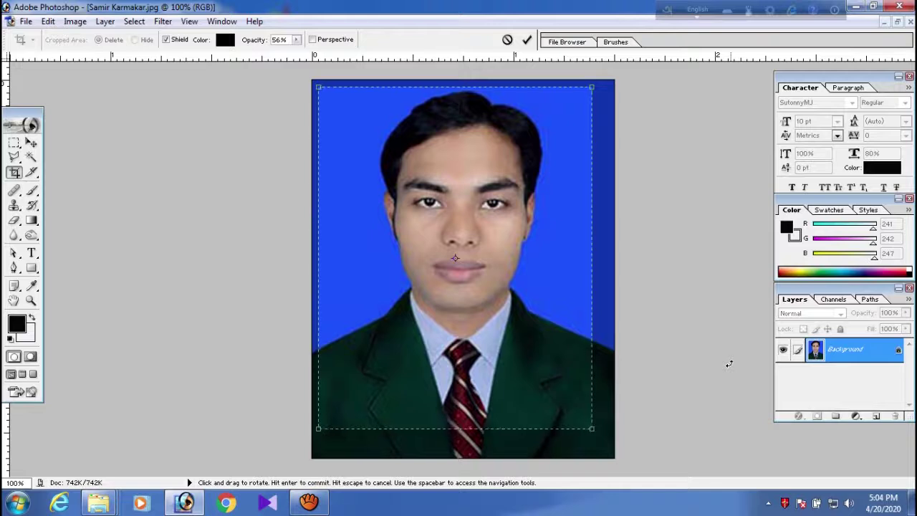
key("Right")
key("Right")
key("Right")
key("Right")
key("Right")
key("Right")
key("Right")
key("Right")
key("Right")
key("Right")
key("Right")
key("Right")
key("Right")
key("Right")
key("Right")
key("Right")
key("Right")
key("Right")
key("Right")
key("Right")
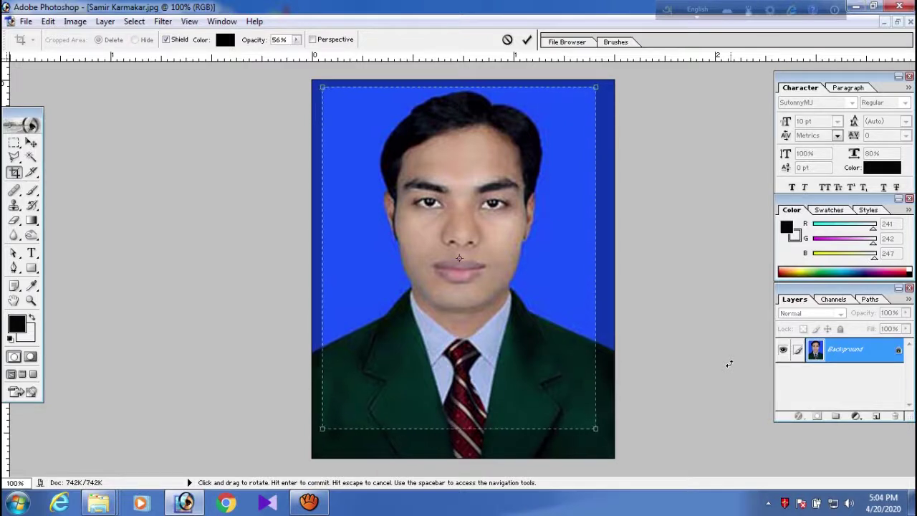
key("Up")
key("Up")
key("Up")
key("Up")
key("Up")
key("Left")
key("Left")
key("Left")
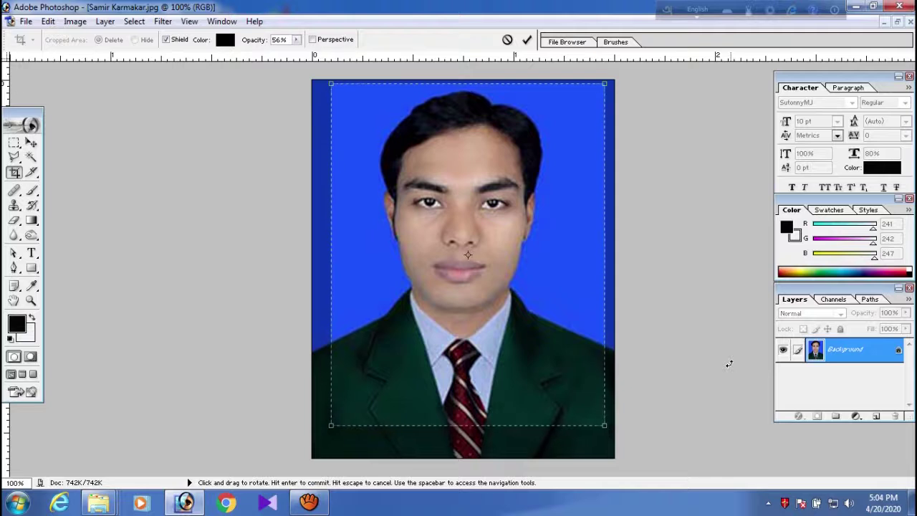
key("Up")
key("Up")
key("Left")
key("Left")
key("Up")
key("Up")
key("Left")
key("Left")
key("Left")
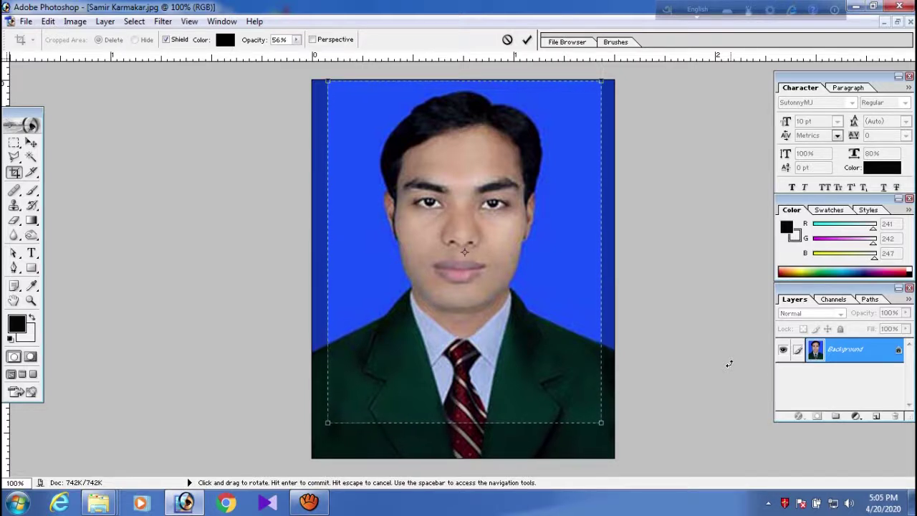
key("Return")
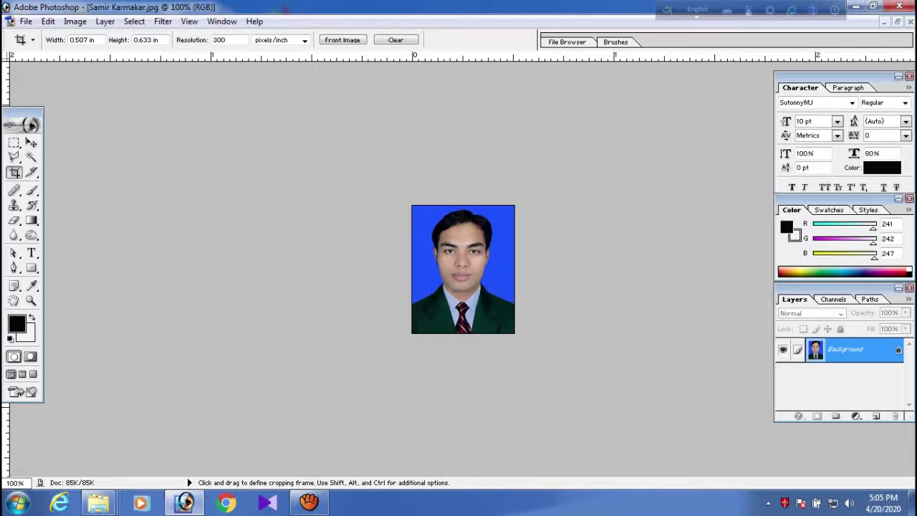
Step: Save the cropped green-suit portrait under its existing name and close it
left_click(897, 21)
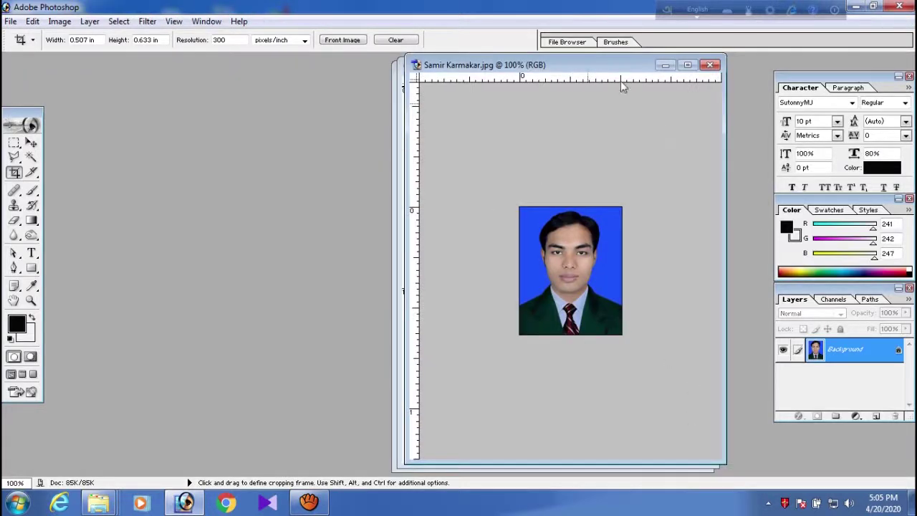
left_click(689, 65)
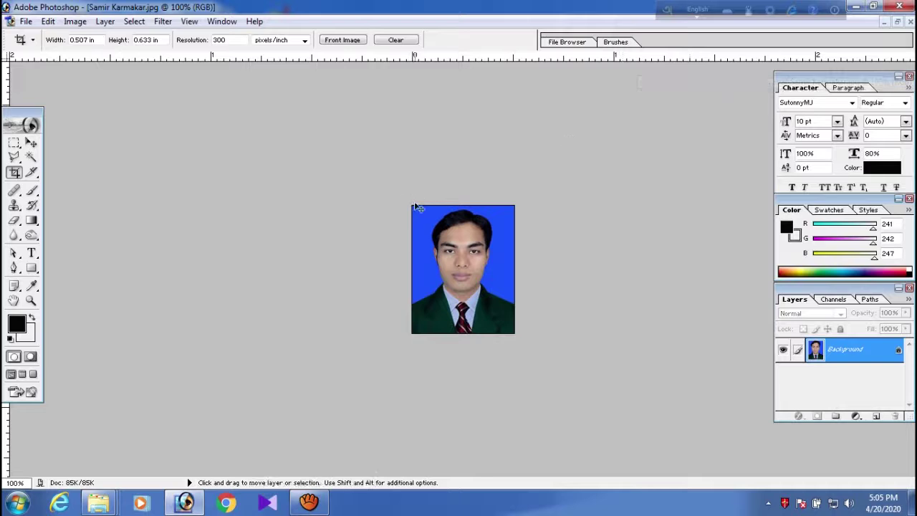
left_click(26, 21)
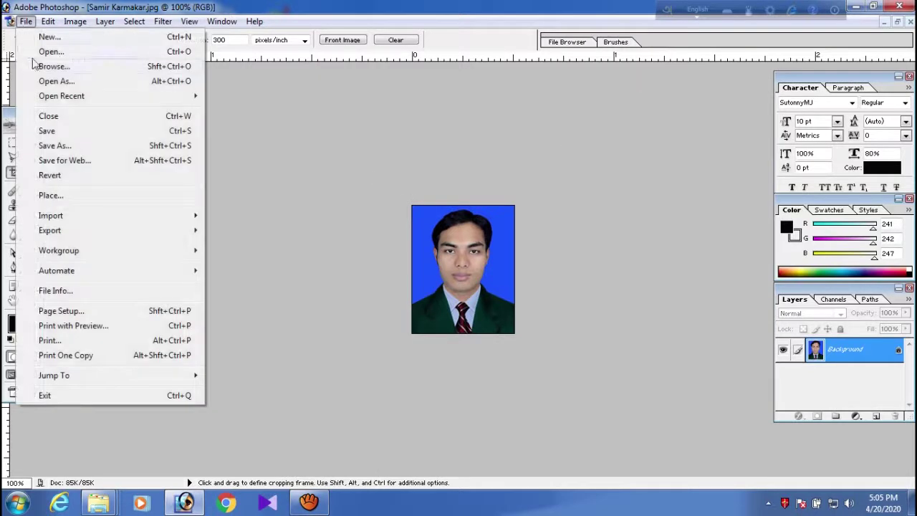
left_click(53, 131)
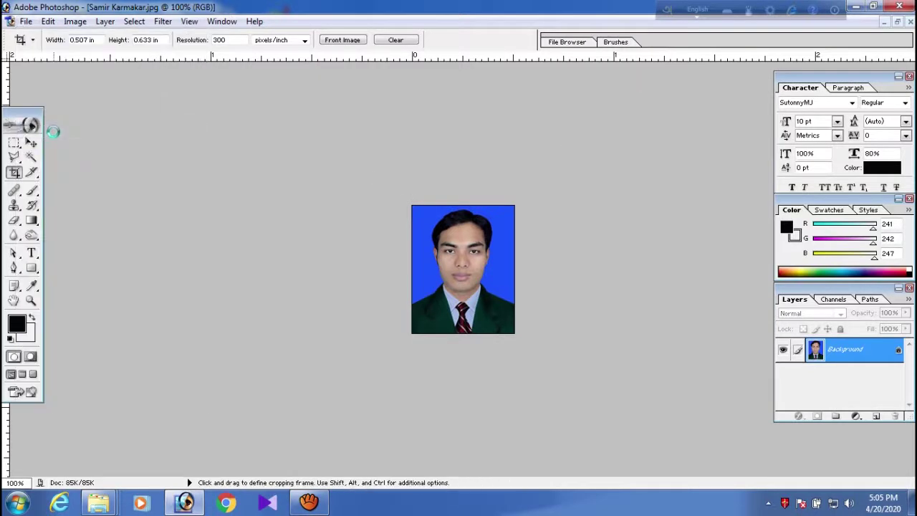
left_click(26, 21)
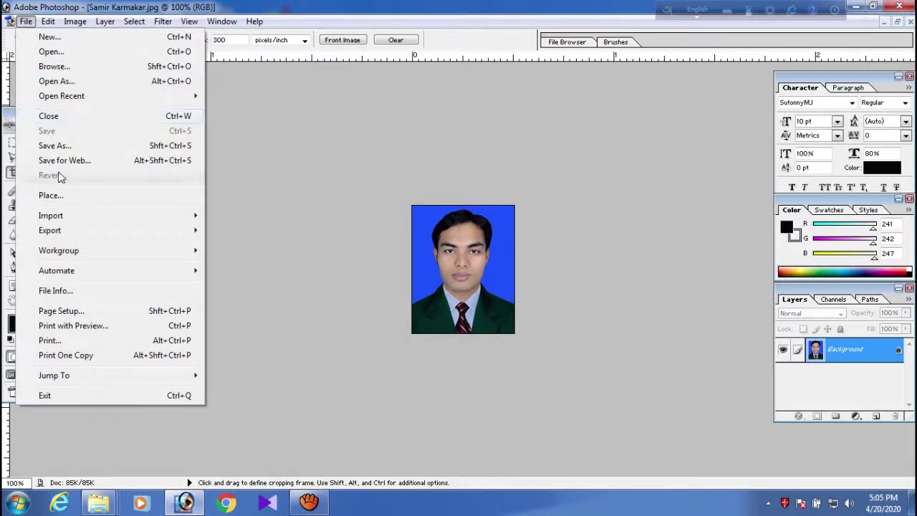
left_click(643, 204)
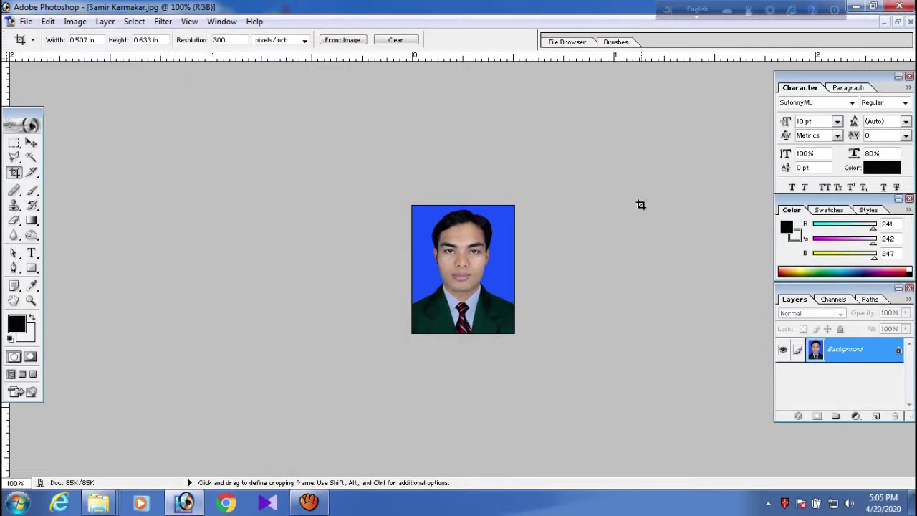
left_click(909, 22)
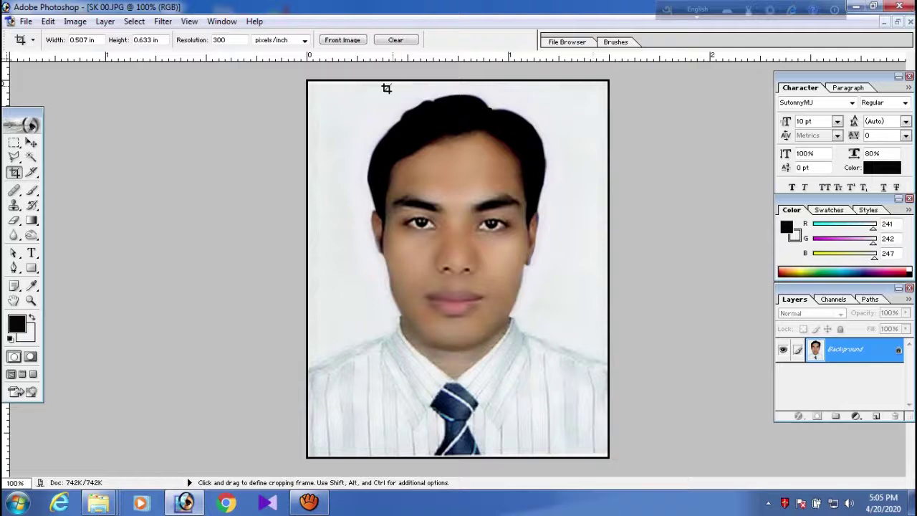
Step: Crop the SK 00 portrait to the head and shoulders, centring the frame on the face just inside the black border's upper edge
left_click_drag(332, 90, 608, 420)
key("Left")
key("Left")
key("Left")
key("Left")
key("Left")
key("Left")
key("Left")
key("Left")
key("Left")
key("Left")
key("Left")
key("Left")
key("Left")
key("Left")
key("Up")
key("Up")
key("Up")
key("Up")
key("Up")
key("Up")
key("Up")
key("Up")
key("Up")
key("Up")
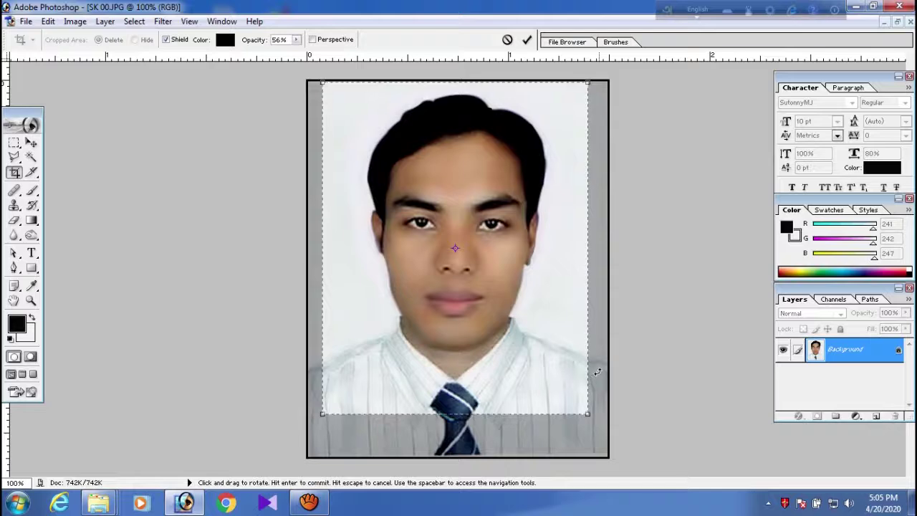
key("Return")
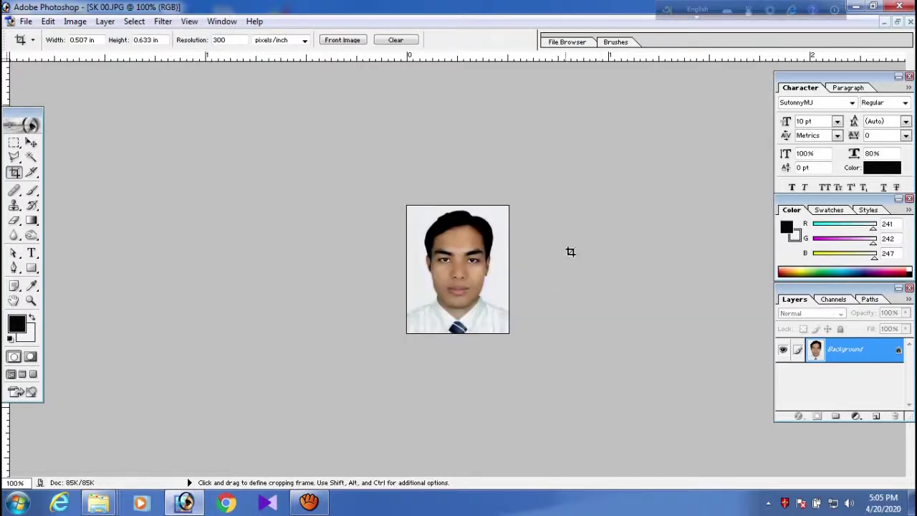
Step: Save the cropped SK 00 portrait and close it
left_click(26, 20)
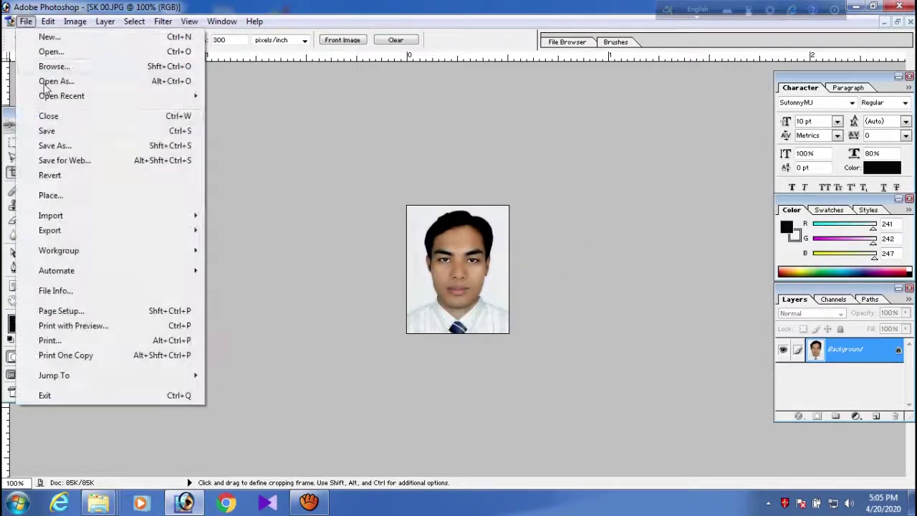
left_click(59, 132)
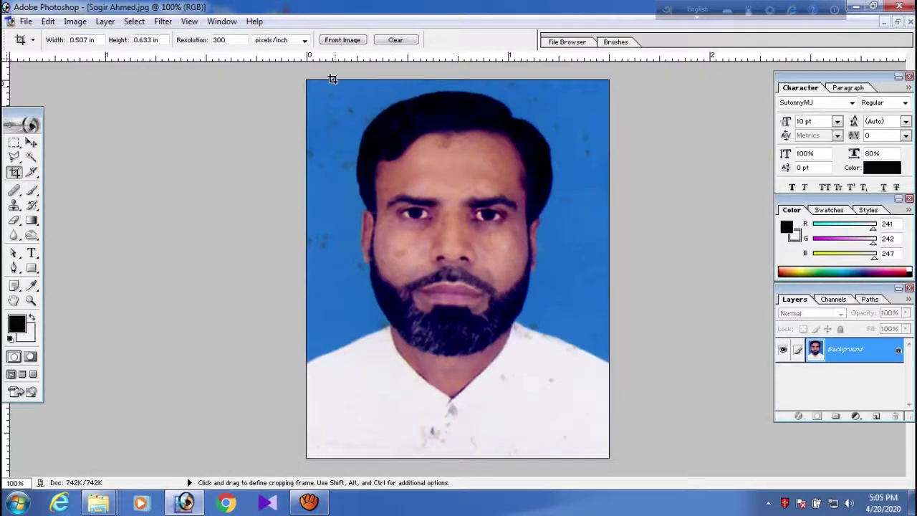
Step: Crop the bearded man's portrait to the head and shoulders, with the frame centred on the face near the upper edge
mouse_move(464, 250)
left_mouse_down()
mouse_move(571, 368)
mouse_move(593, 408)
mouse_move(587, 412)
left_mouse_up()
key("Up")
key("Up")
key("Up")
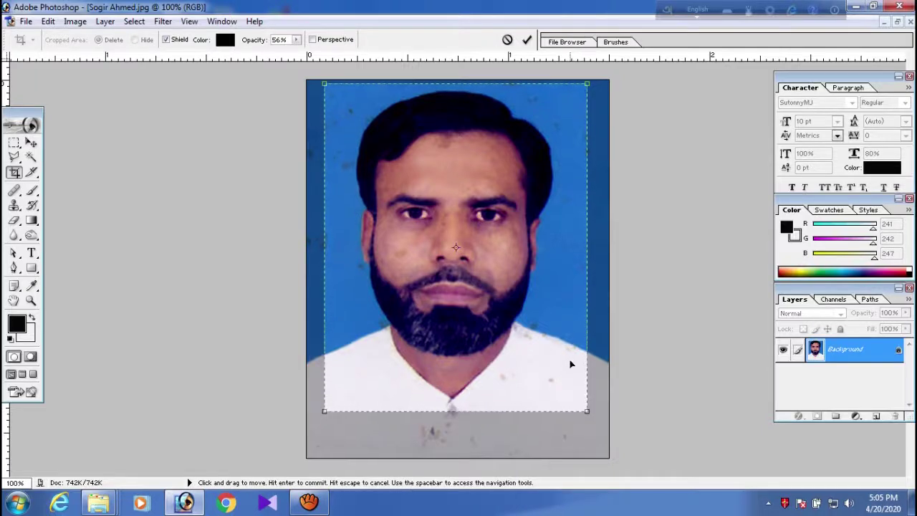
key("Return")
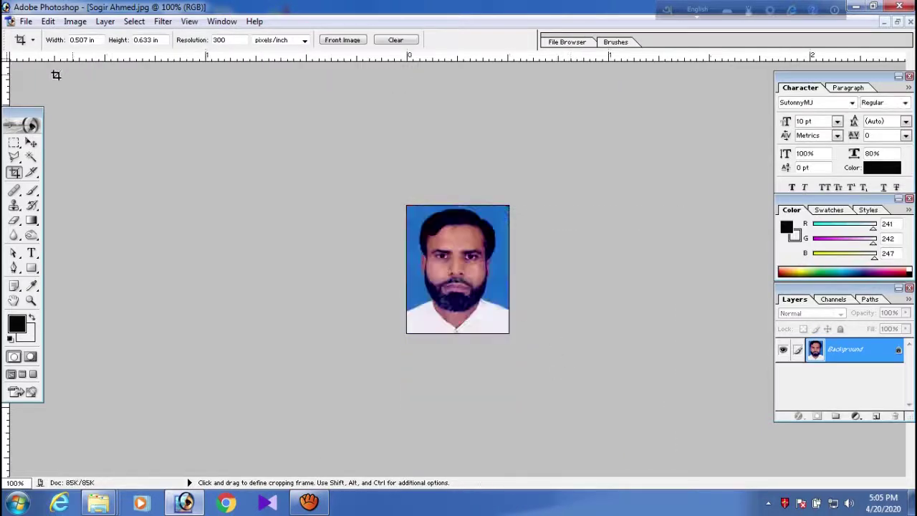
Step: Save the cropped portrait of the bearded man and close it
left_click(26, 21)
left_click(305, 244)
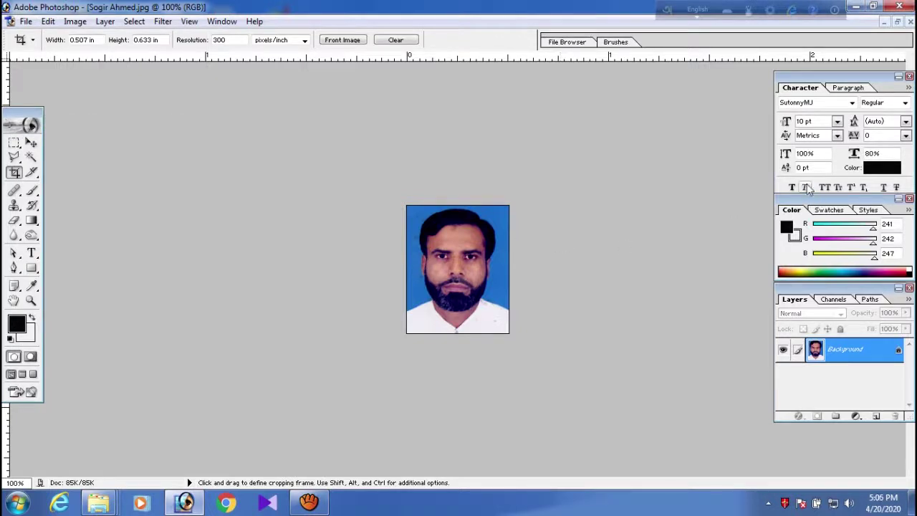
left_click(910, 22)
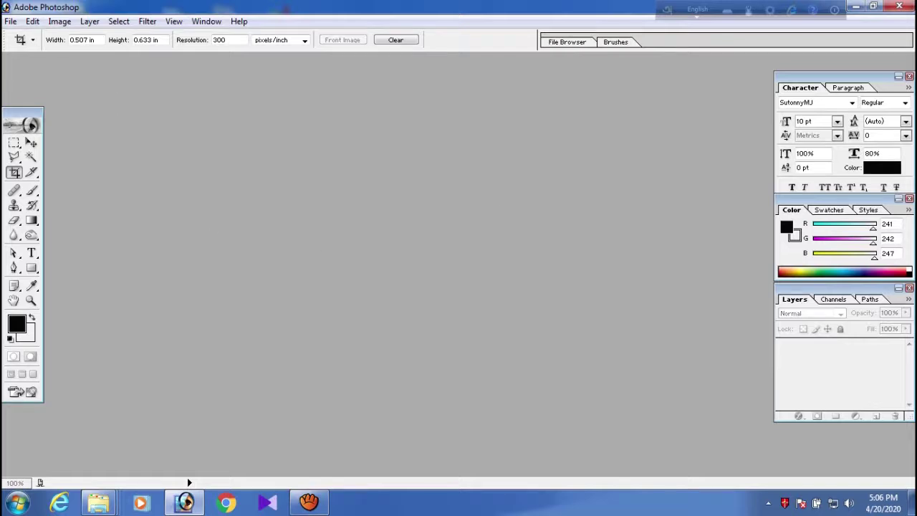
Step: Open the three resized portraits, including SK 00, together from the Photoshop Tutorial folder
left_click(11, 21)
left_click(43, 52)
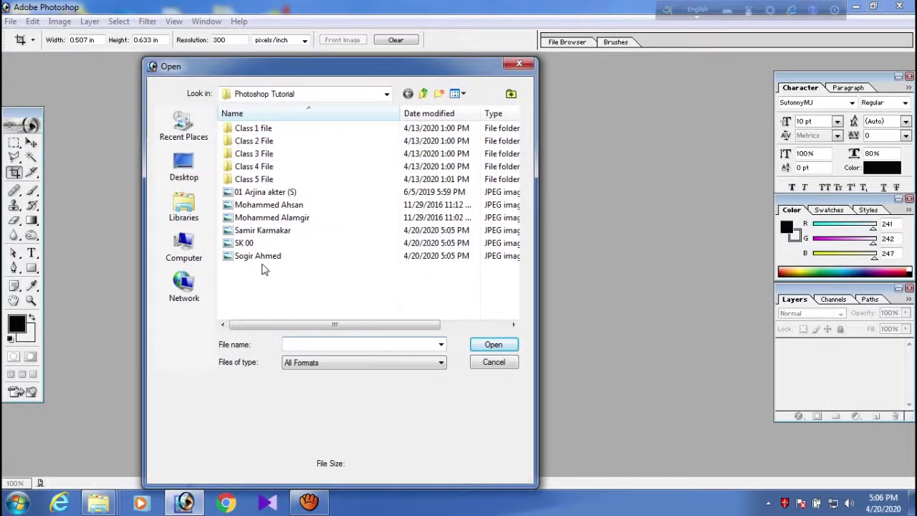
left_click_drag(248, 280, 252, 233)
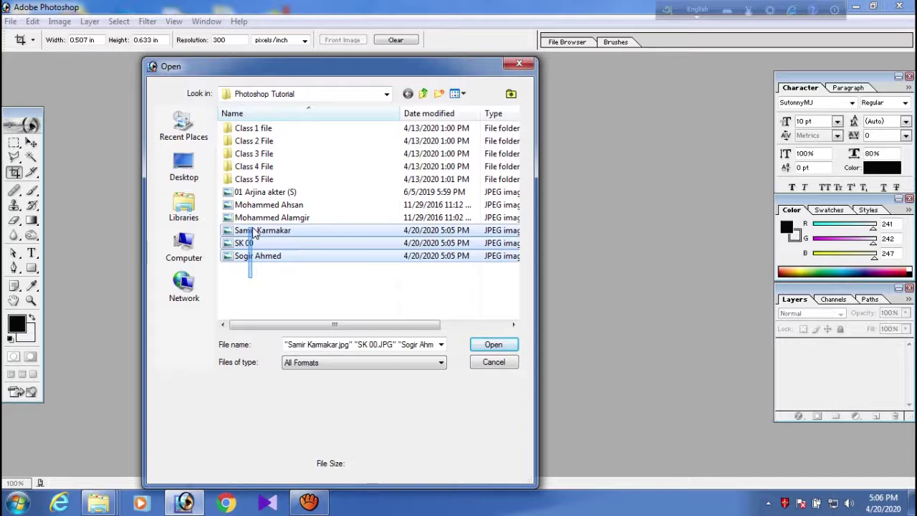
left_click_drag(253, 233, 252, 233)
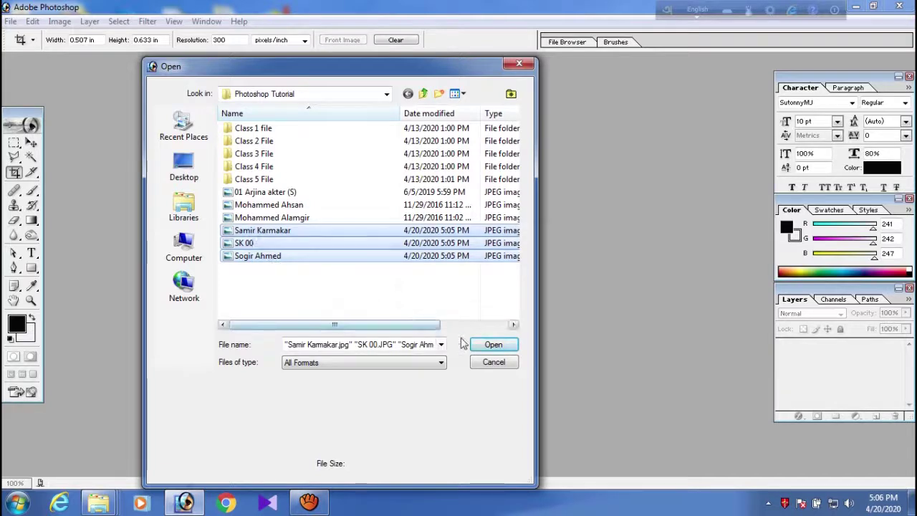
left_click(494, 345)
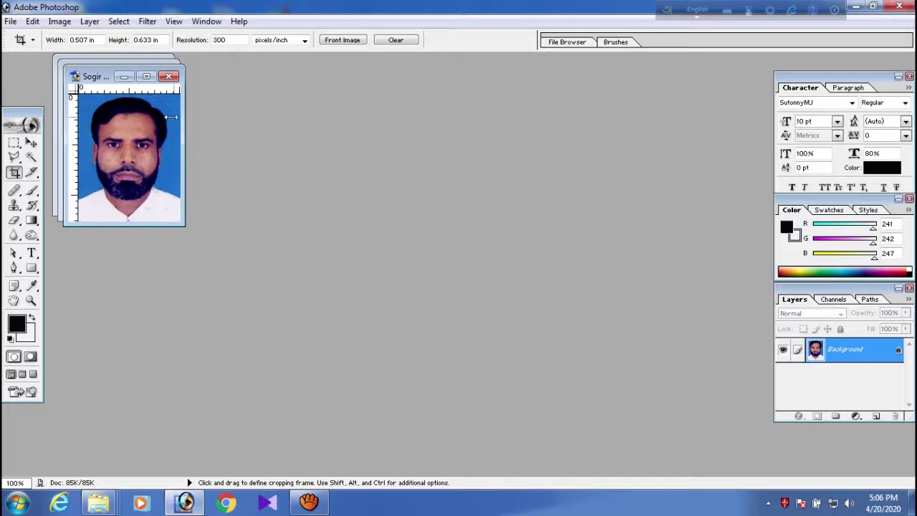
Step: Move the three portrait windows into a stack around the middle of the workspace
left_click_drag(103, 76, 458, 117)
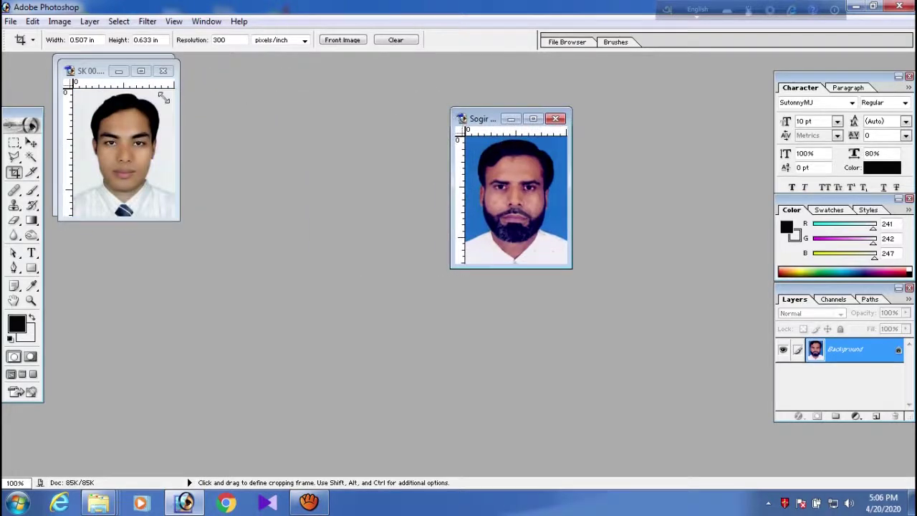
left_click_drag(89, 71, 474, 116)
left_click_drag(103, 71, 475, 124)
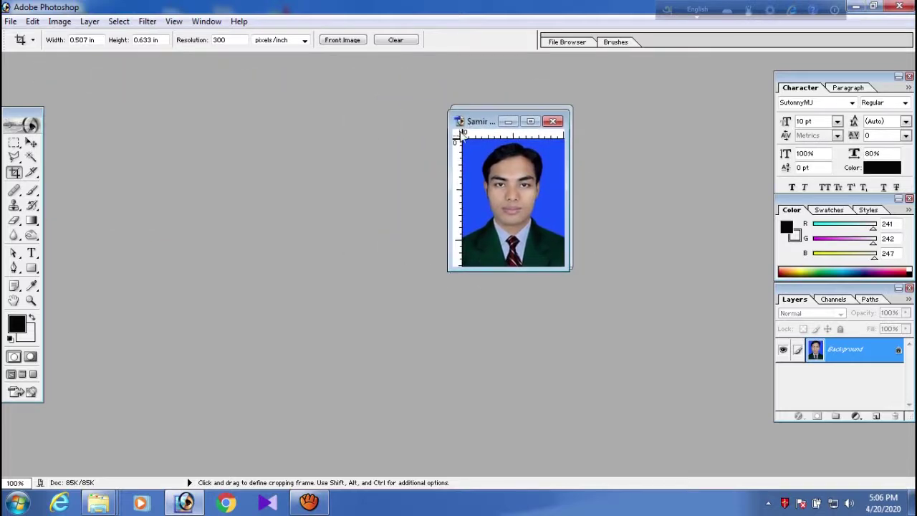
Step: Maximize the portrait of the man in the green jacket and start horizontal text near the photo's upper-left corner
left_click(530, 121)
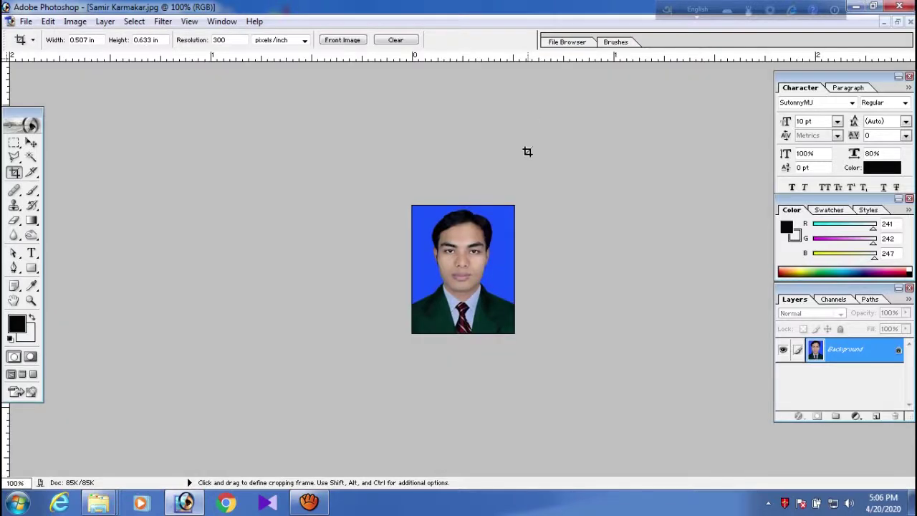
key("ctrl")
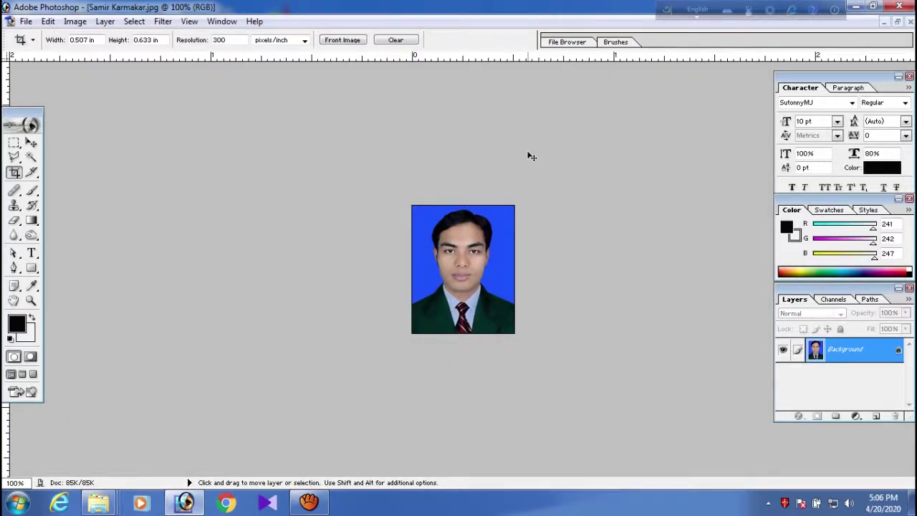
key("ctrl+plus")
key("ctrl+plus")
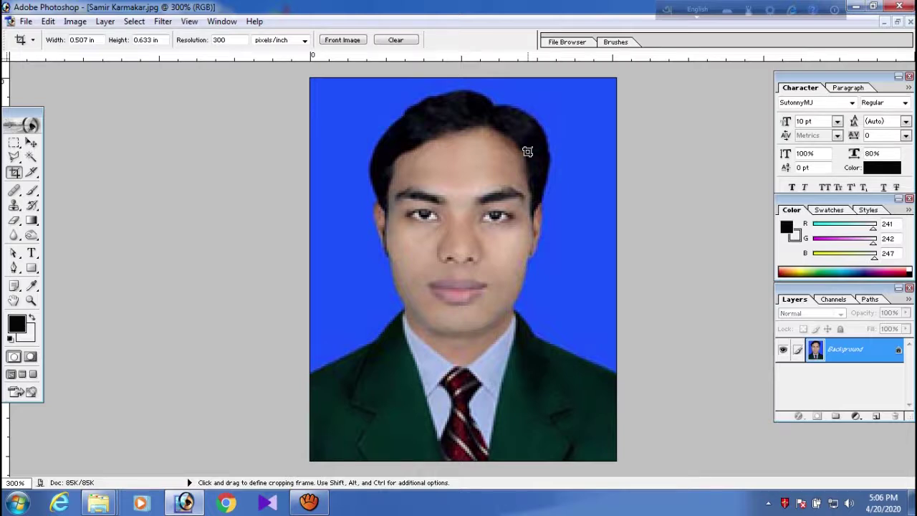
left_click(32, 255)
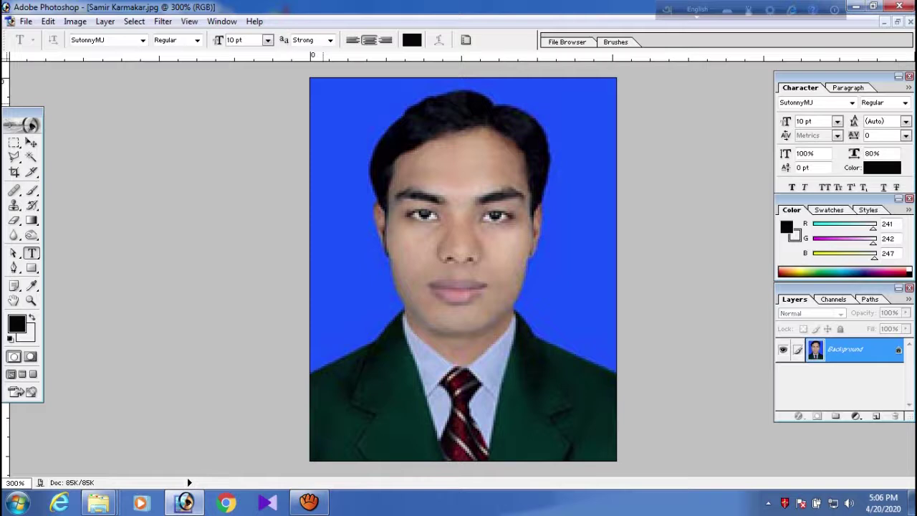
left_click(323, 102)
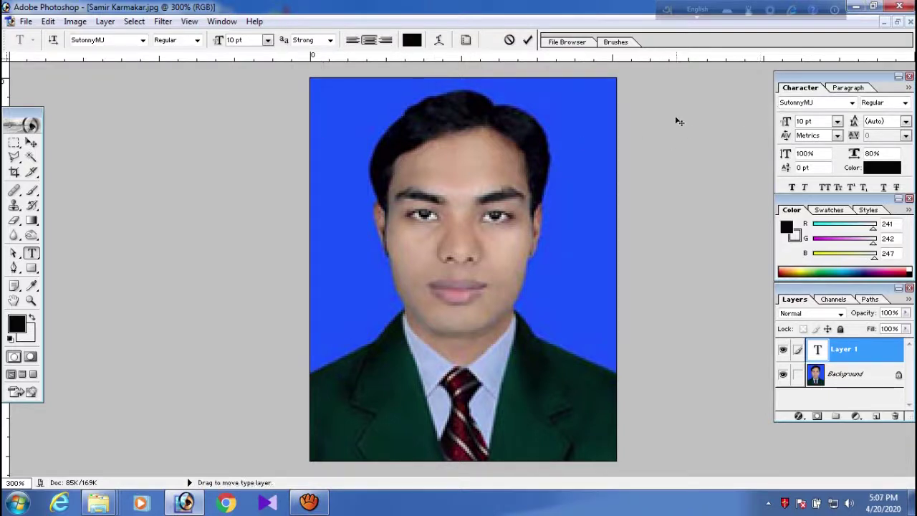
Step: Move the Character palette clear of the other palettes and look through the fonts, keeping SutonnyMJ for the text
left_click_drag(865, 76, 791, 79)
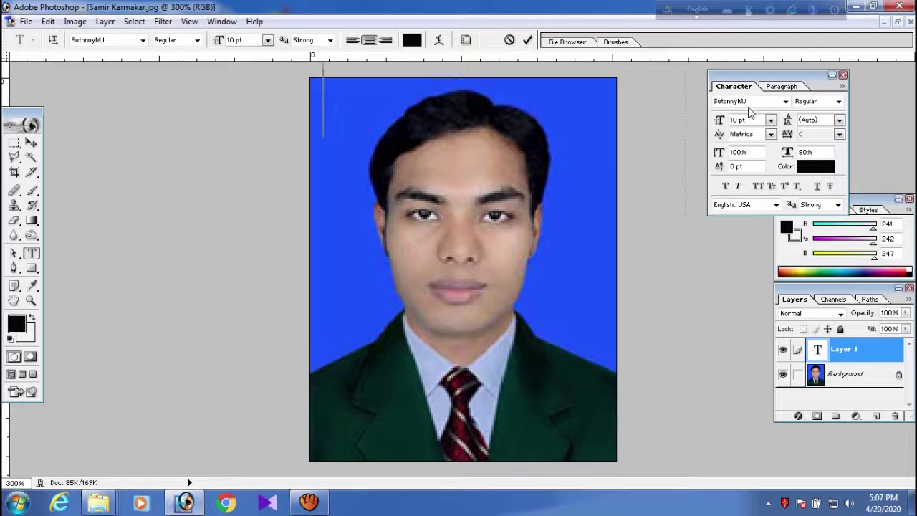
left_click(786, 102)
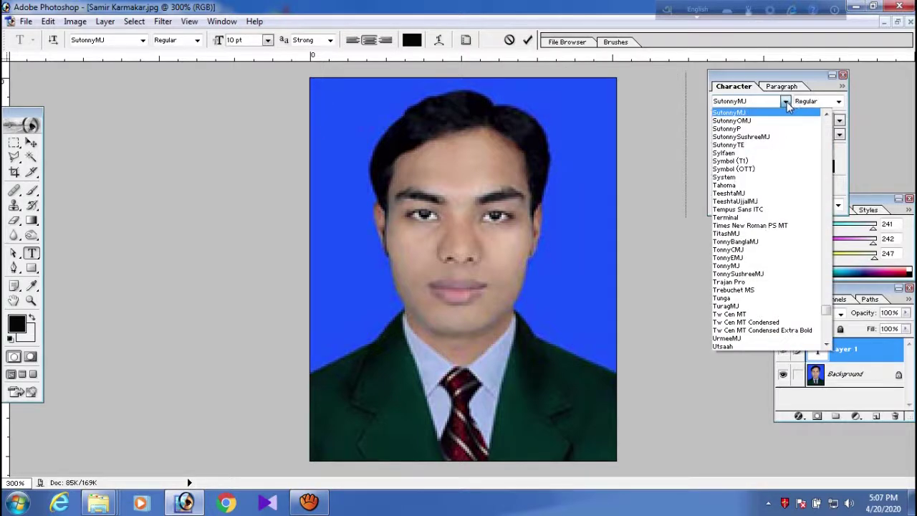
left_click(761, 113)
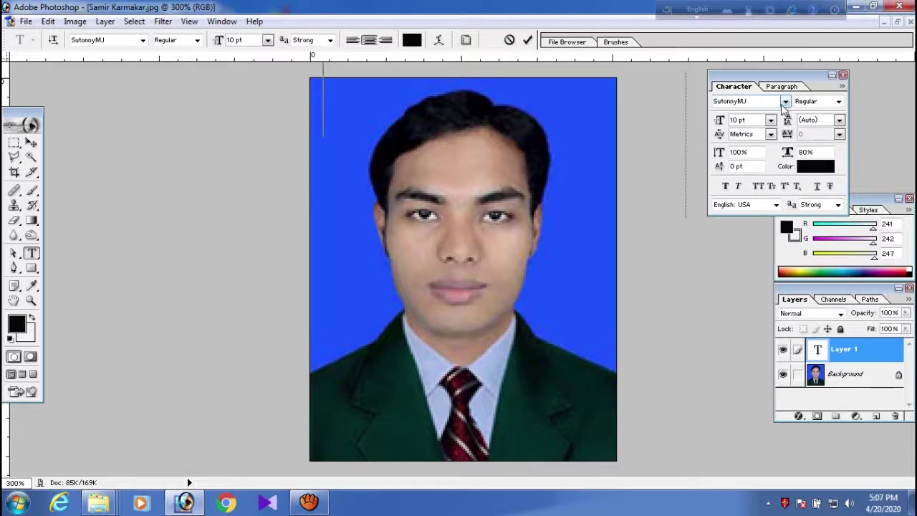
left_click(785, 104)
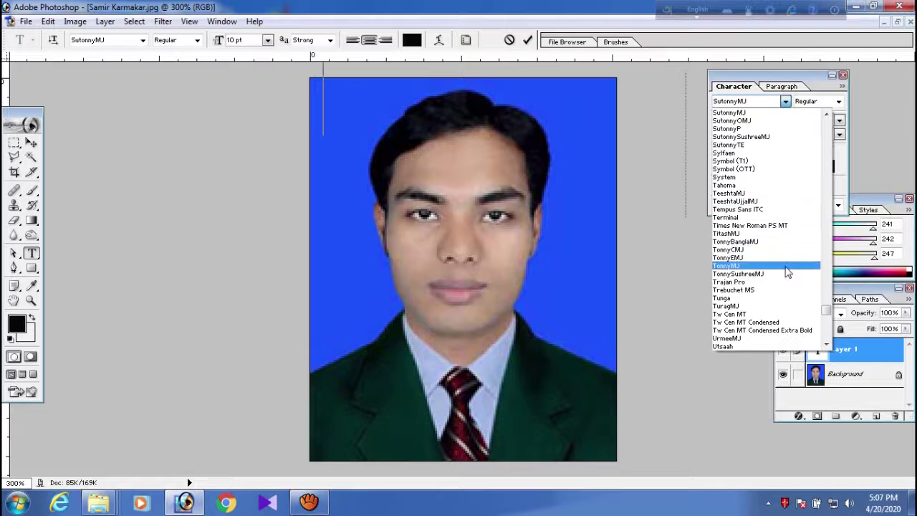
scroll(788, 272, "down", 1)
scroll(784, 265, "up", 2)
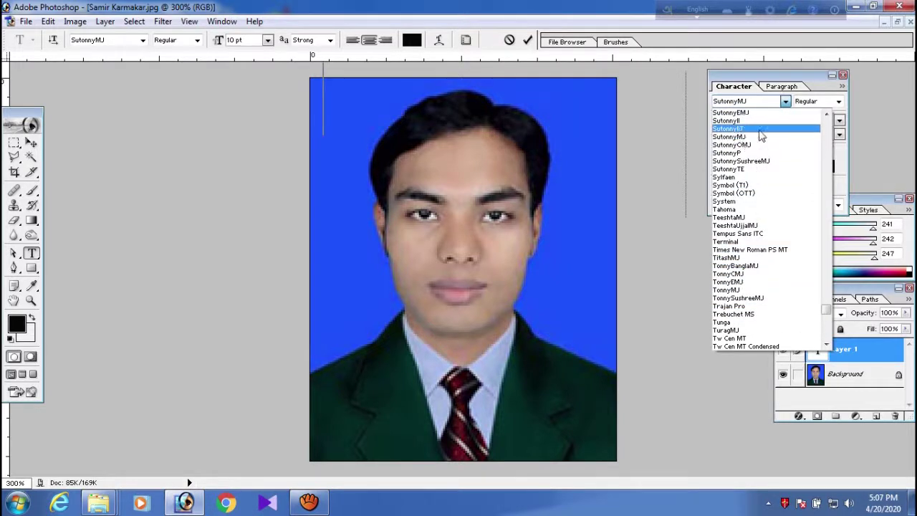
left_click(768, 105)
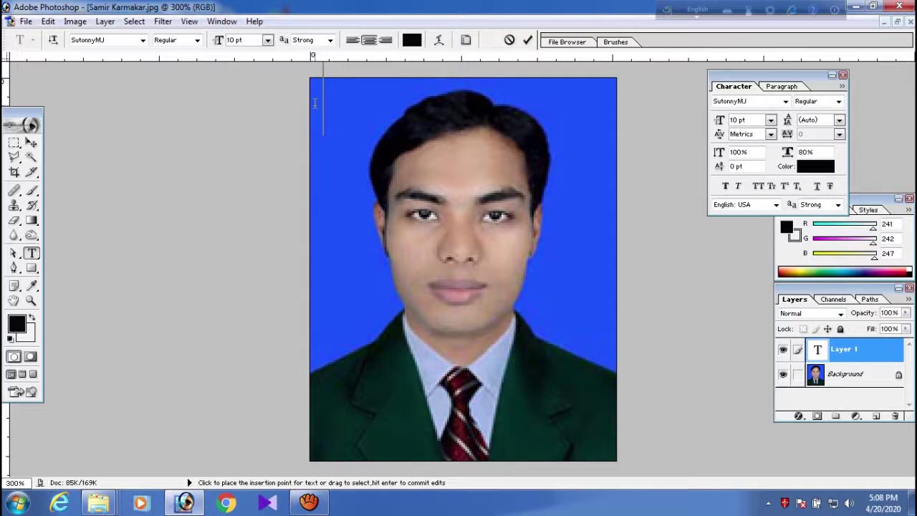
Step: Enter the Bengali label "ক-০১" and move it fully inside the photo's upper-left corner
type("m")
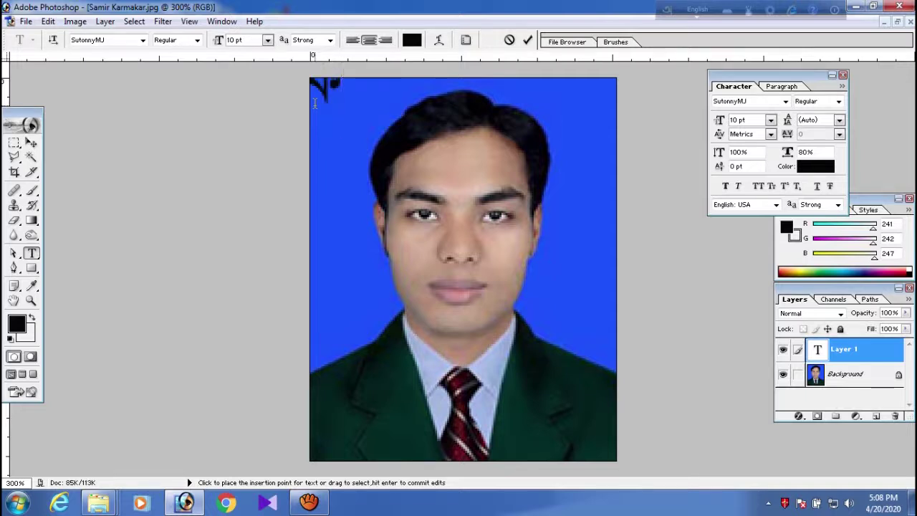
type("gvi")
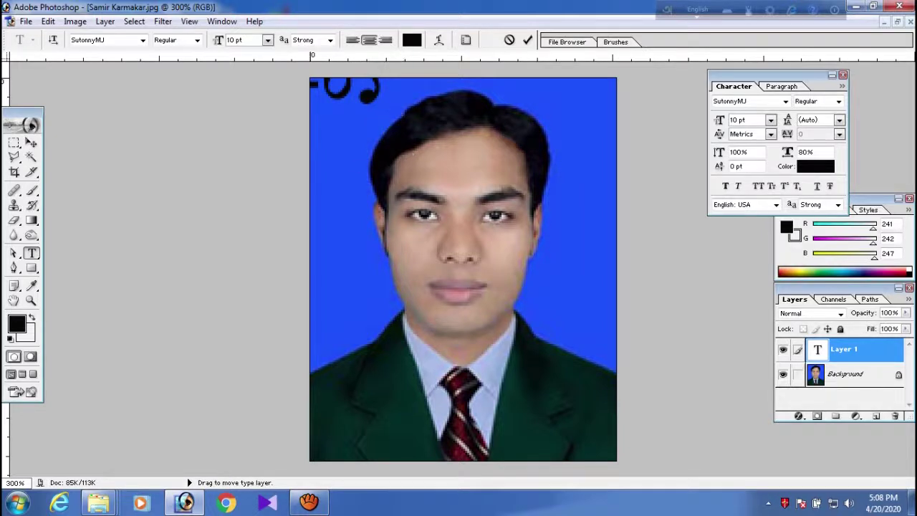
left_click(31, 143)
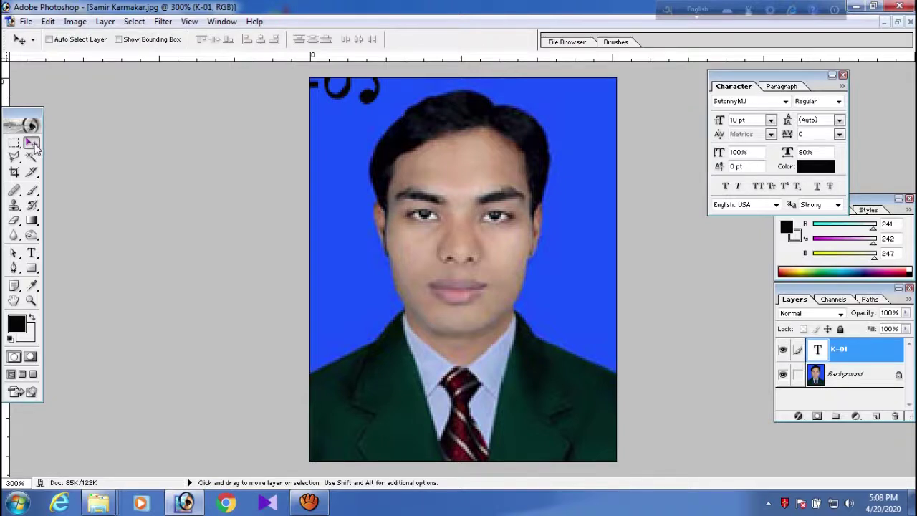
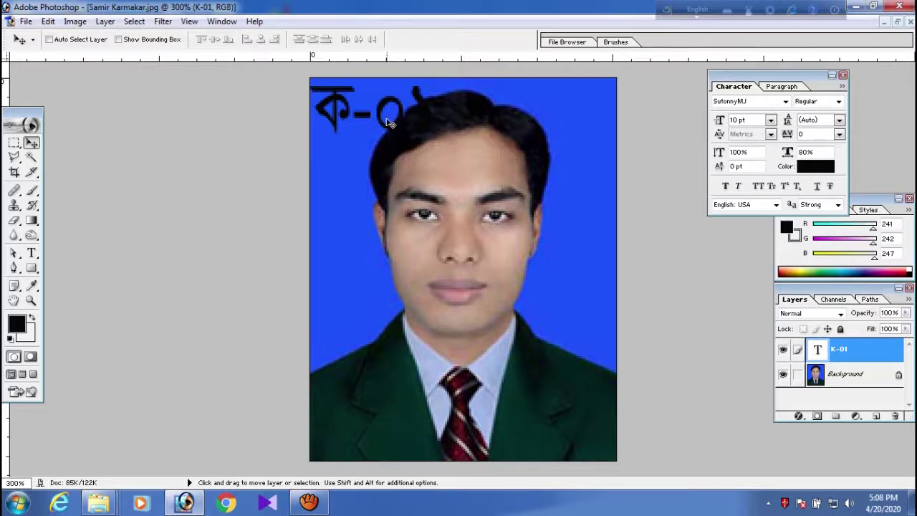
Step: Scale the "ক-০১" label to about 70% width and 56% height, and nudge it slightly up and inward from the photo's edge
key("ctrl+t")
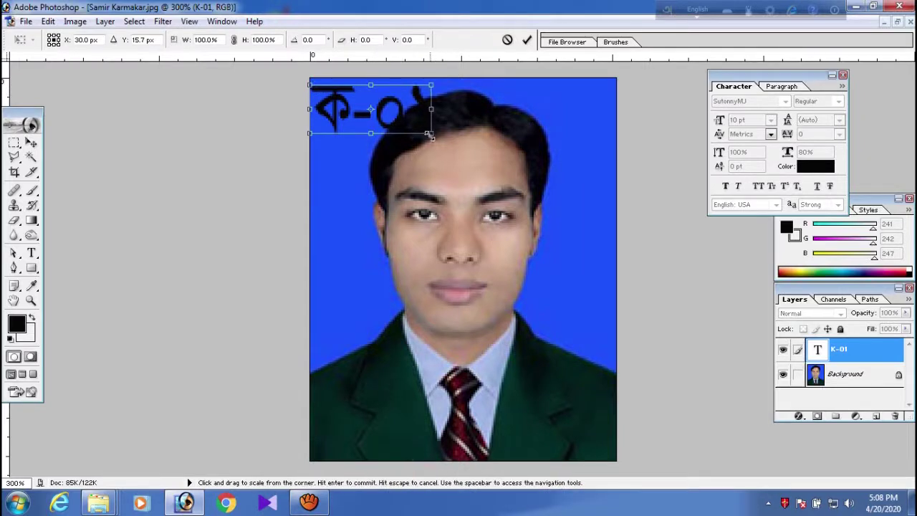
left_click_drag(432, 134, 385, 111)
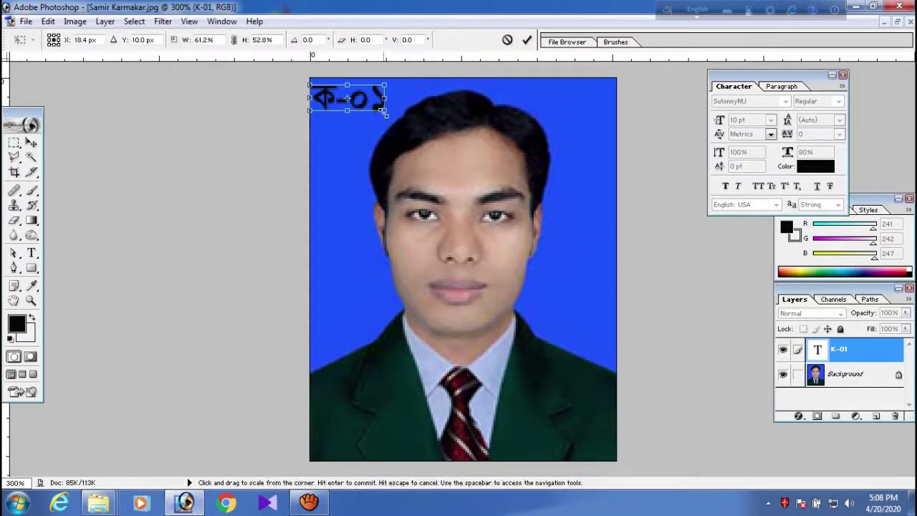
left_click_drag(385, 110, 396, 114)
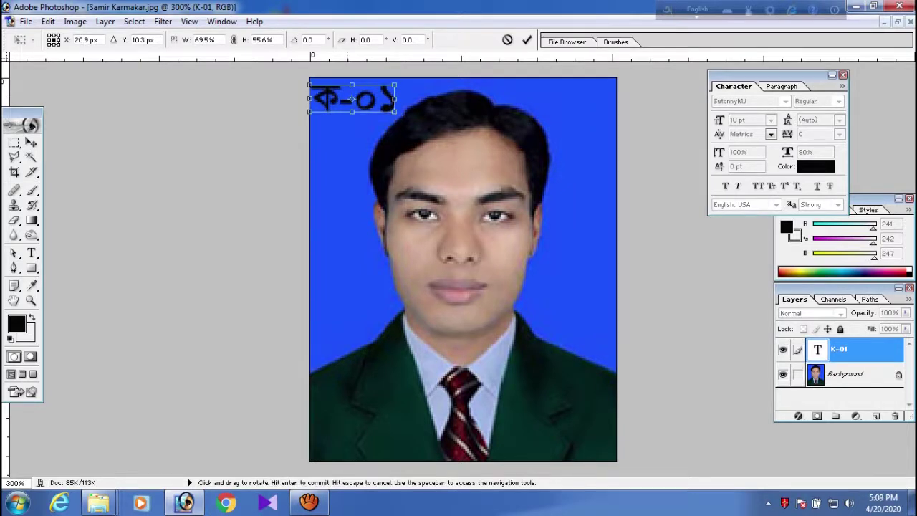
key("Right")
key("Up")
key("Up")
key("Up")
key("Up")
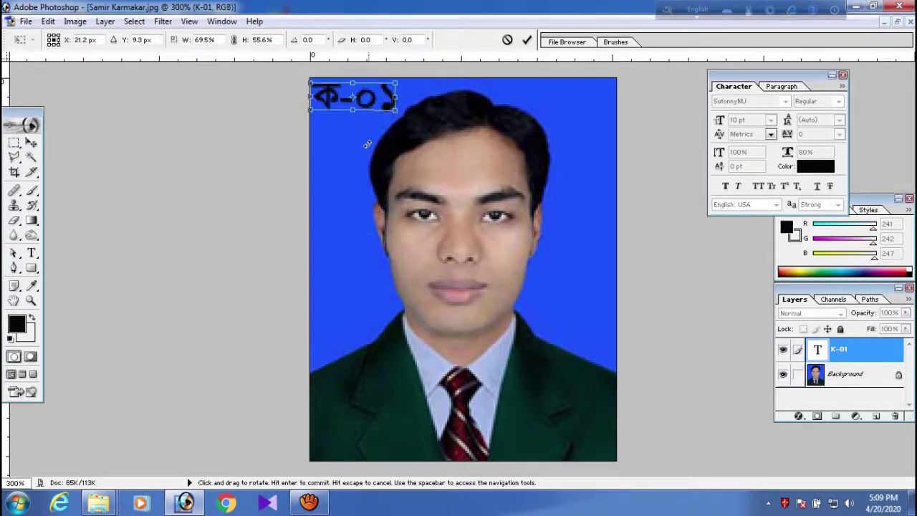
key("Right")
key("Right")
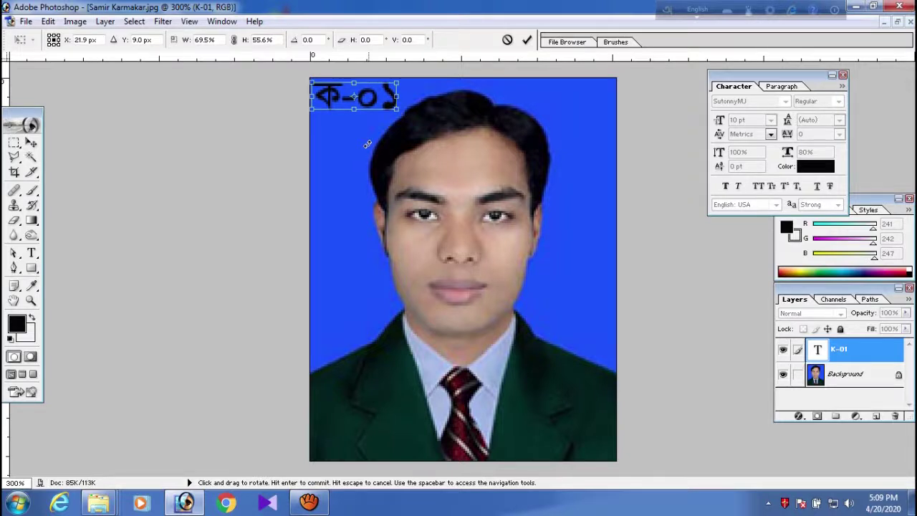
key("Right")
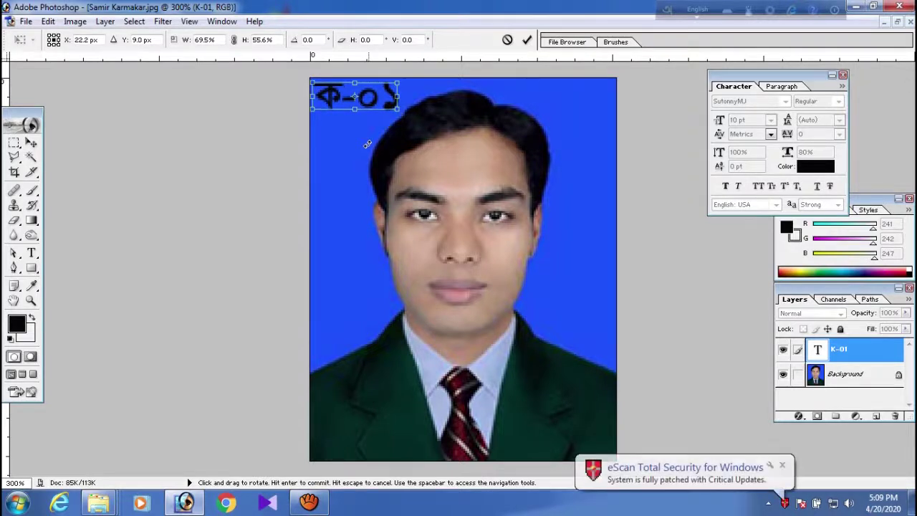
key("Return")
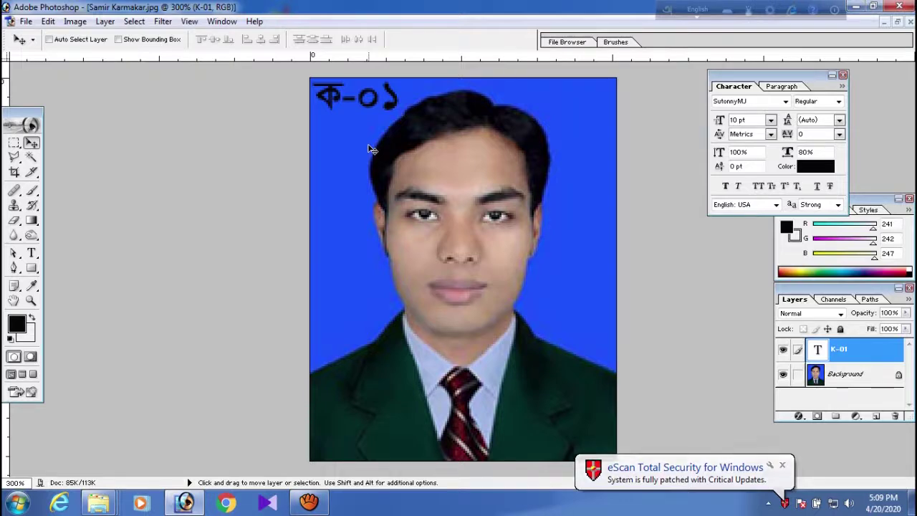
Step: Begin saving the labelled portrait, creating a new folder named "Final" inside Photoshop Tutorial and opening it as the destination
key("ctrl+shift+s")
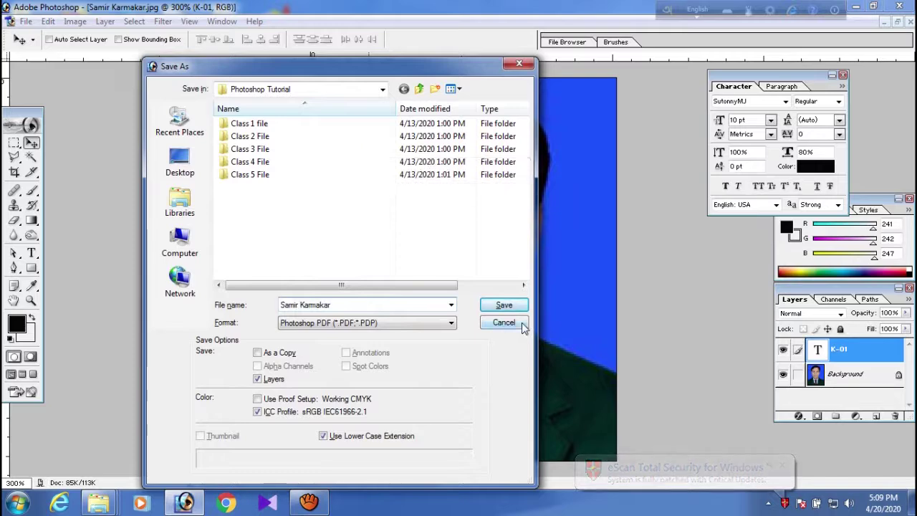
left_click(522, 323)
left_click(26, 21)
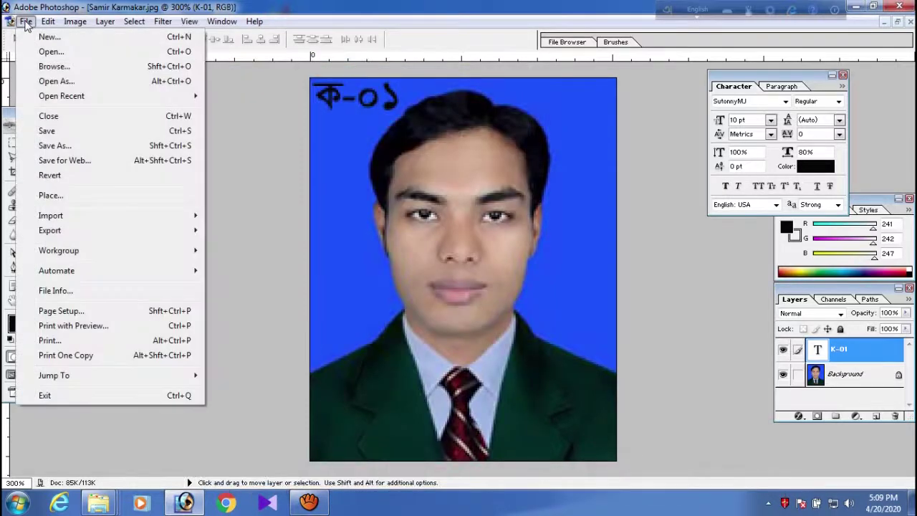
left_click(61, 133)
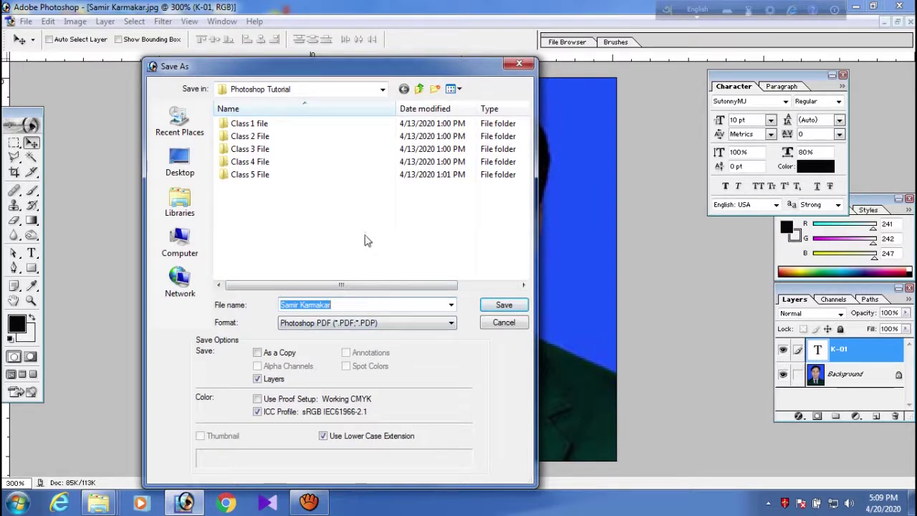
right_click(322, 225)
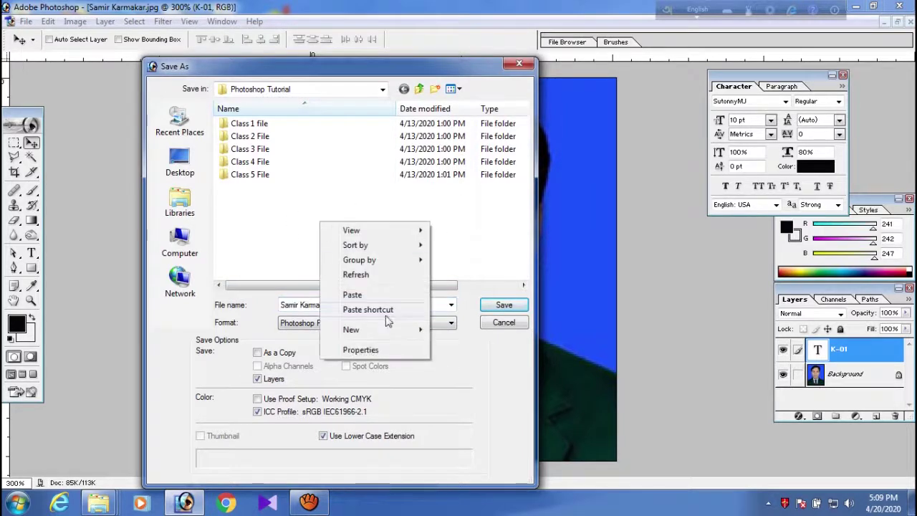
mouse_move(399, 332)
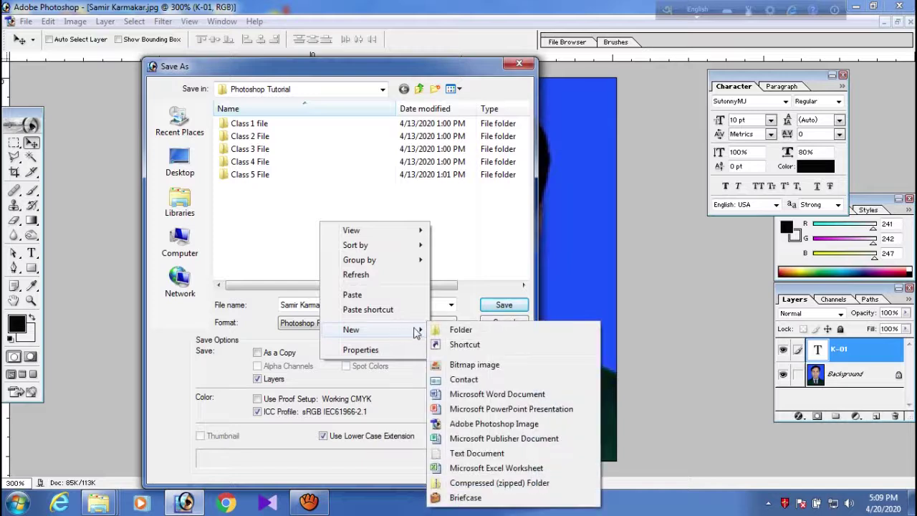
left_click(462, 332)
type("A")
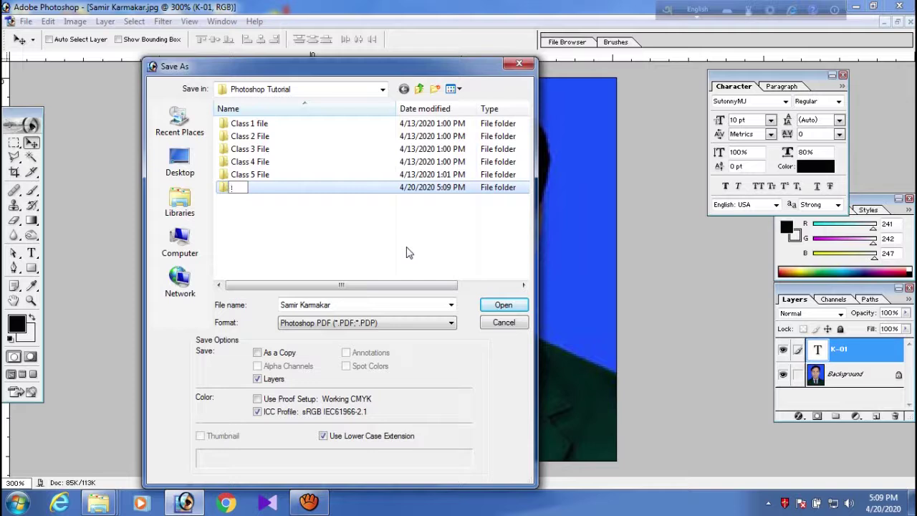
type("Fina")
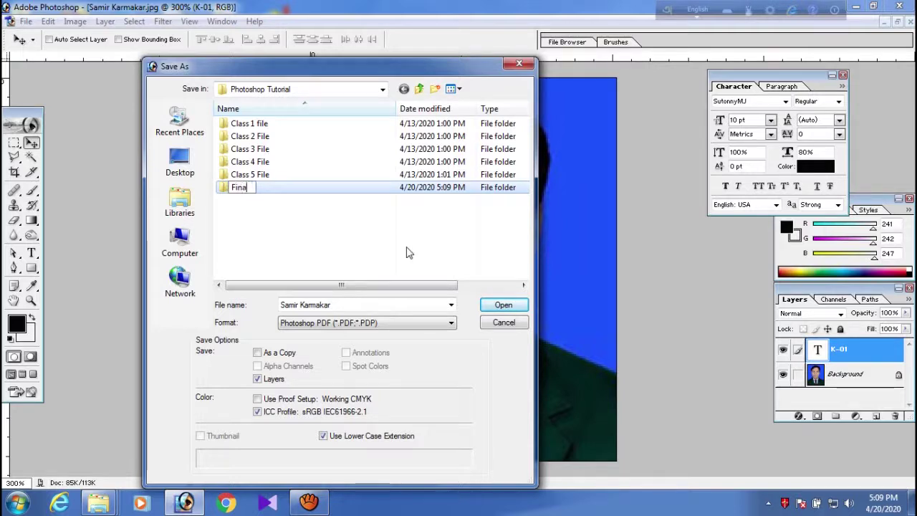
key("Return")
key("Return")
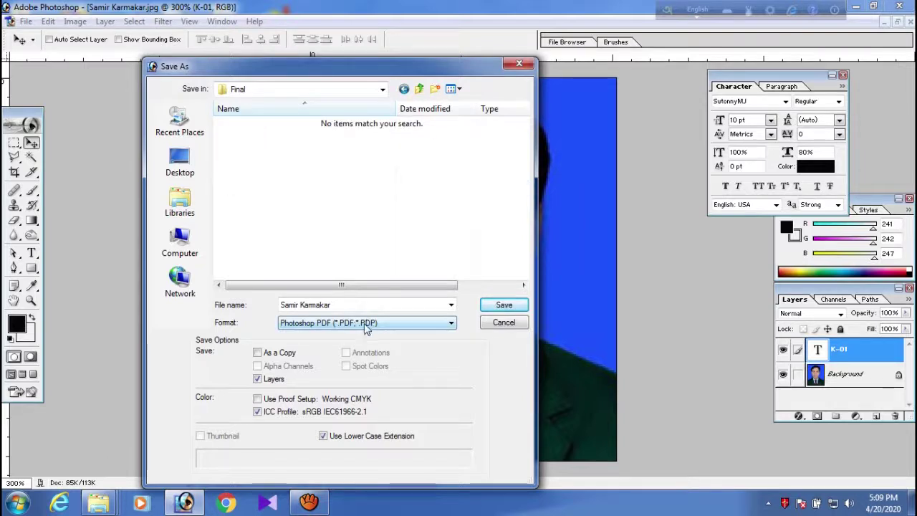
Step: Prefix the file name with "01." and save the portrait in the Final folder as a JPEG at quality 12, Maximum
left_click(349, 306)
left_click(351, 306)
left_click(284, 307)
type("01.")
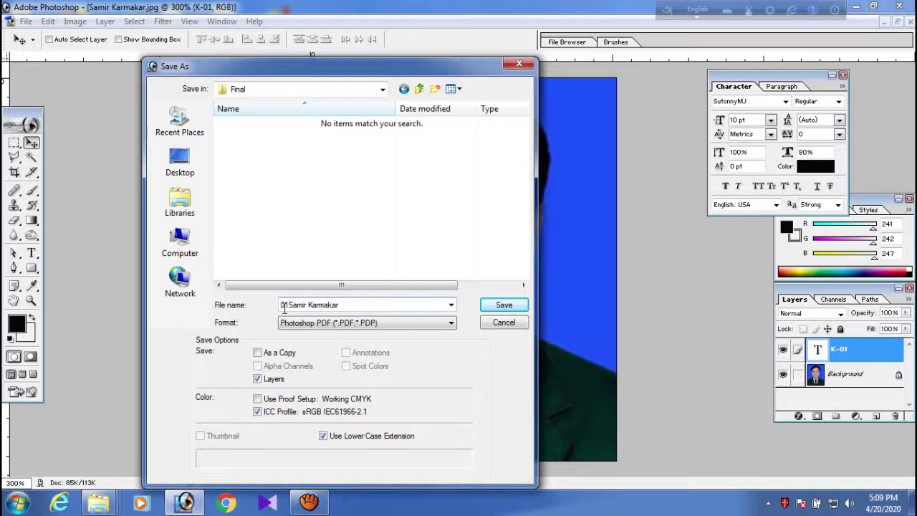
left_click(383, 327)
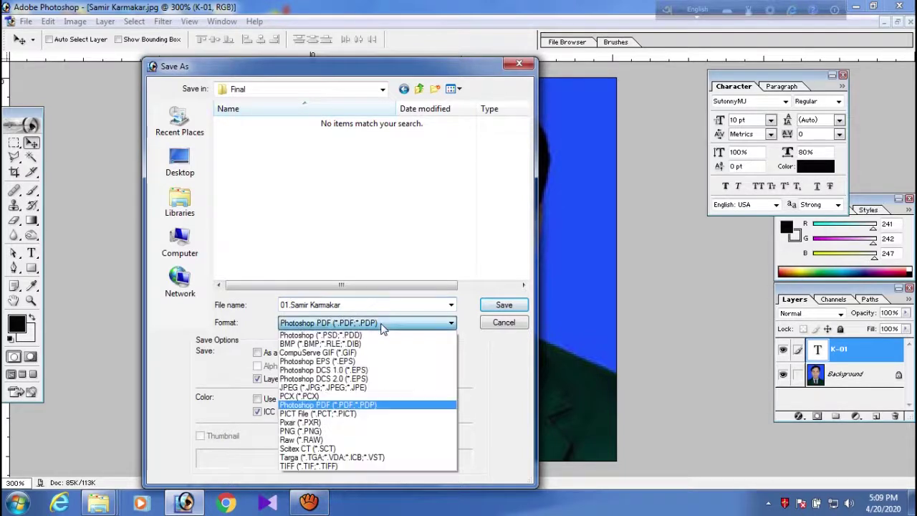
left_click(372, 390)
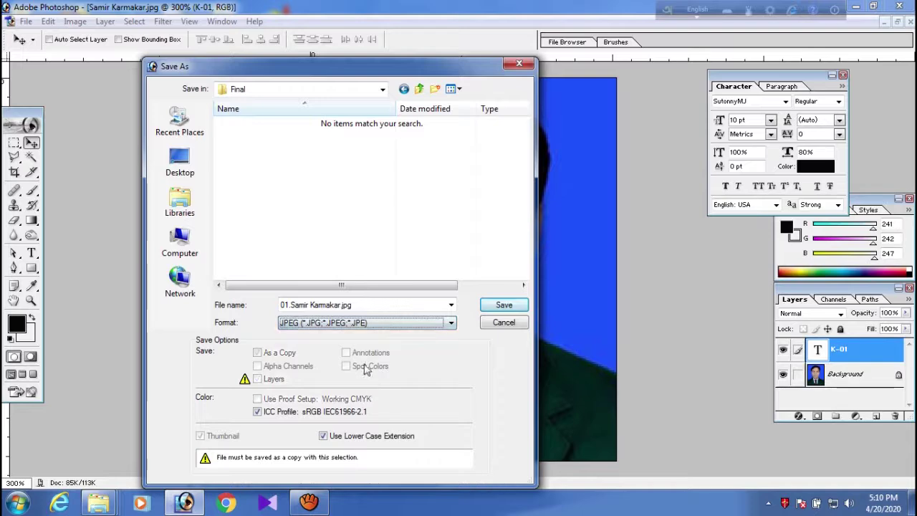
left_click(505, 304)
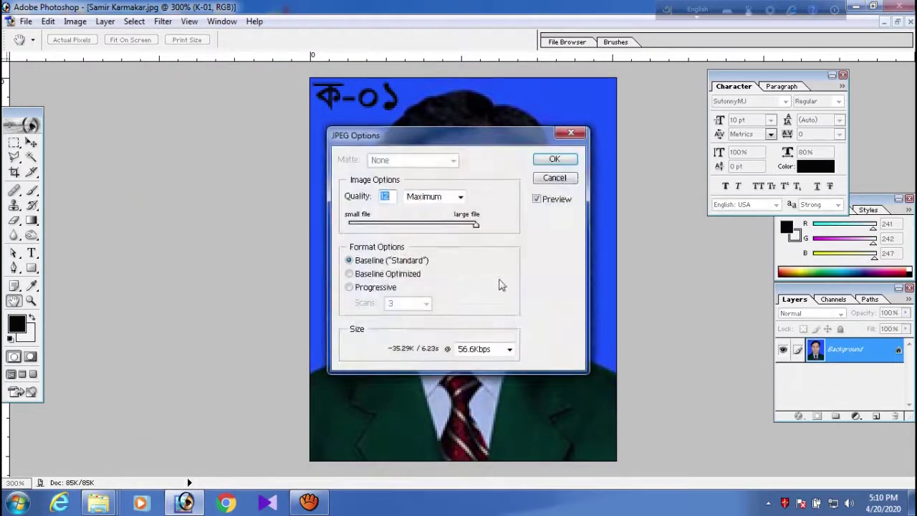
left_click(565, 161)
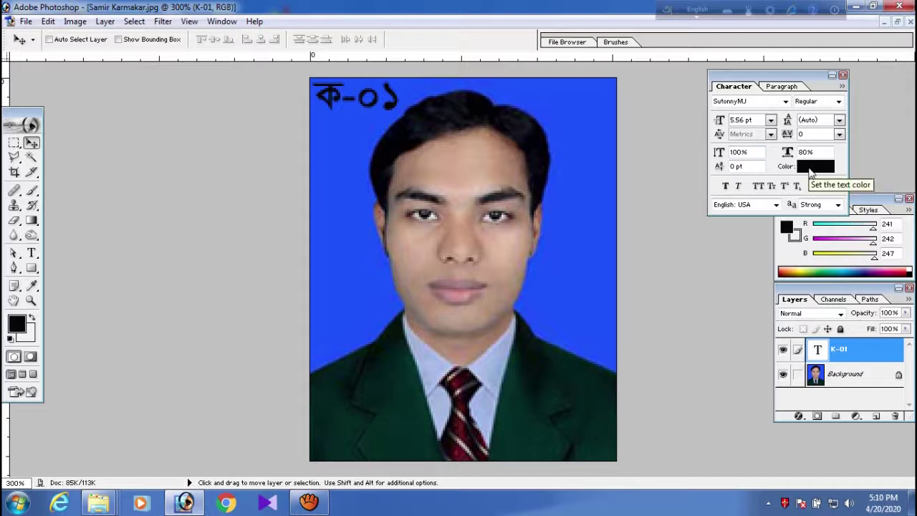
Step: Copy the "ক-০১" label text and close the green-jacket portrait without saving its changes
left_click(32, 254)
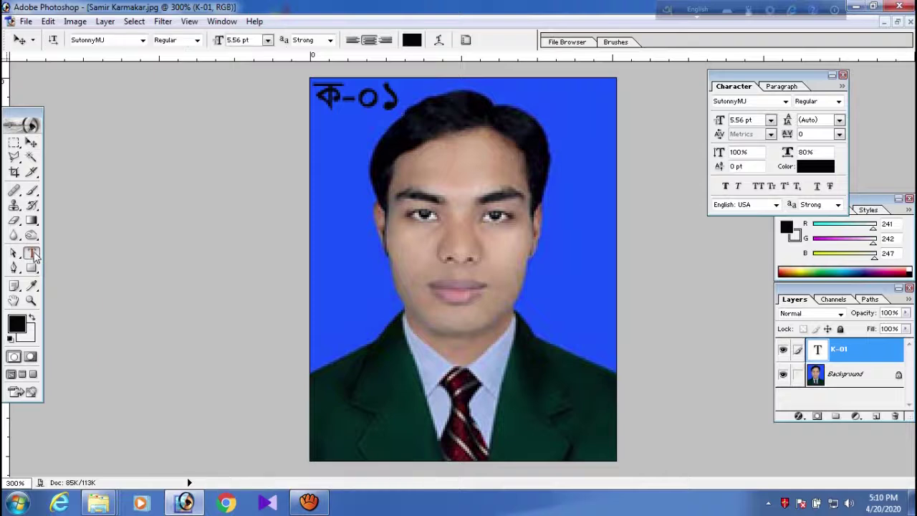
left_click_drag(397, 100, 323, 100)
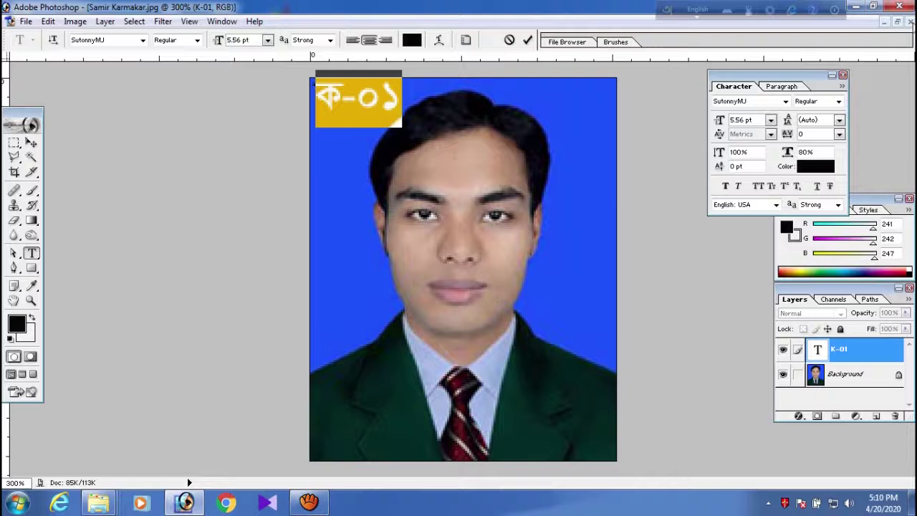
left_click(908, 22)
left_click(461, 197)
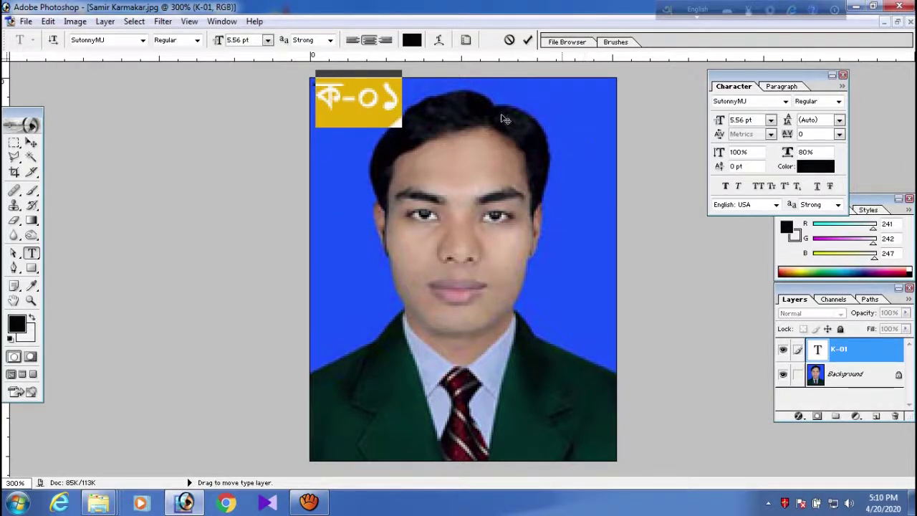
key("ctrl+Return")
left_click(31, 142)
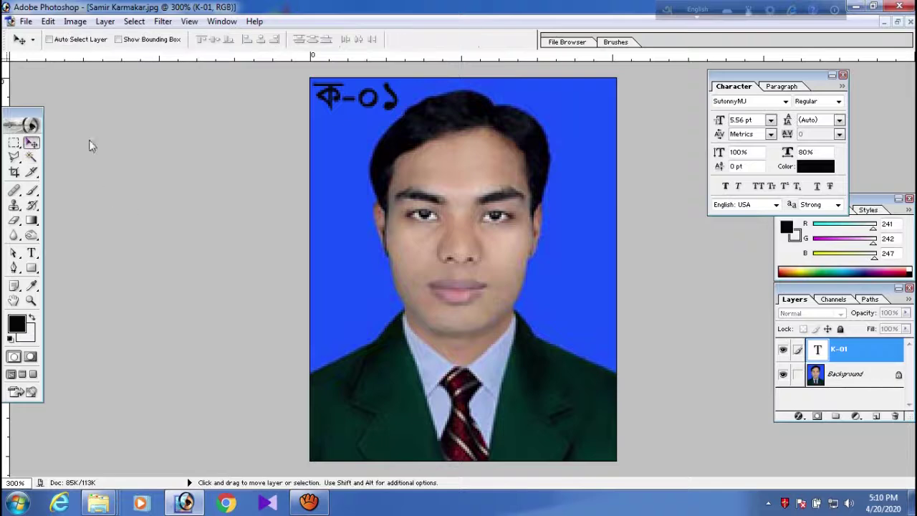
left_click(908, 22)
left_click(457, 197)
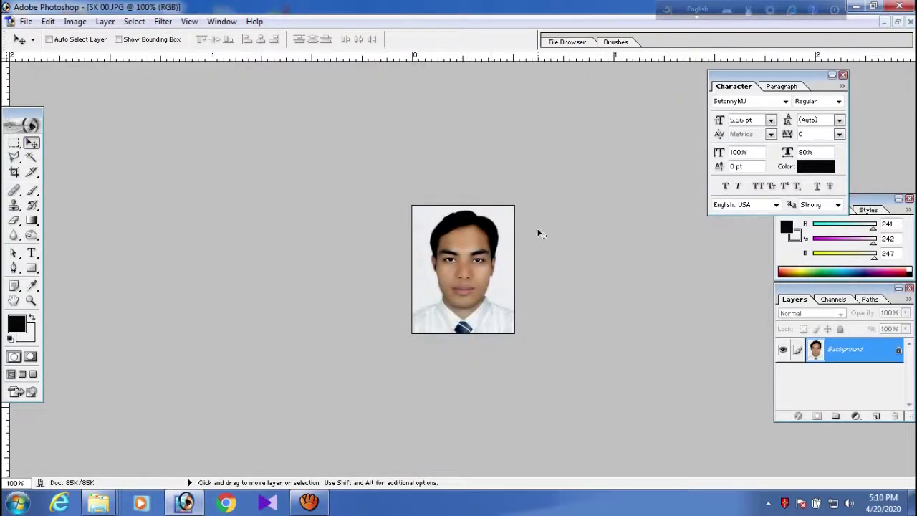
Step: Paste the "ক-০১" label as text onto the white-shirt portrait and move it into the photo's upper-left corner
key("ctrl+plus")
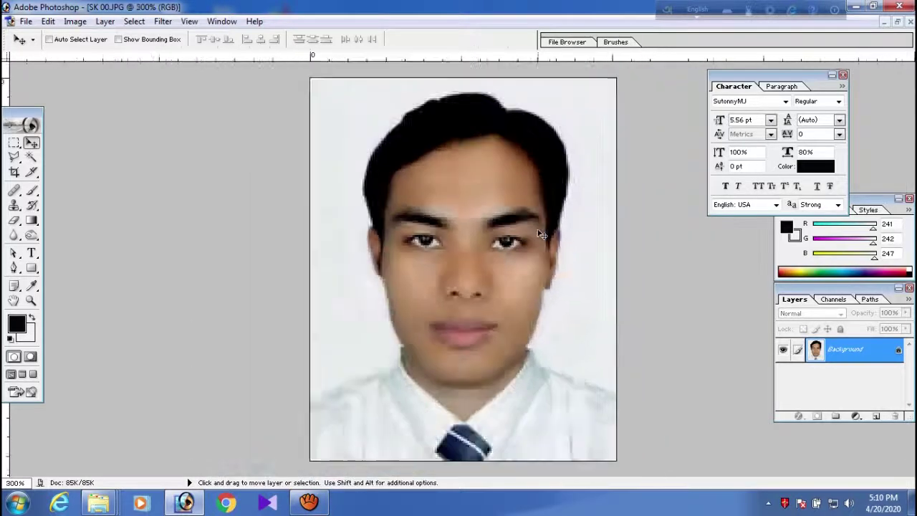
key("ctrl+plus")
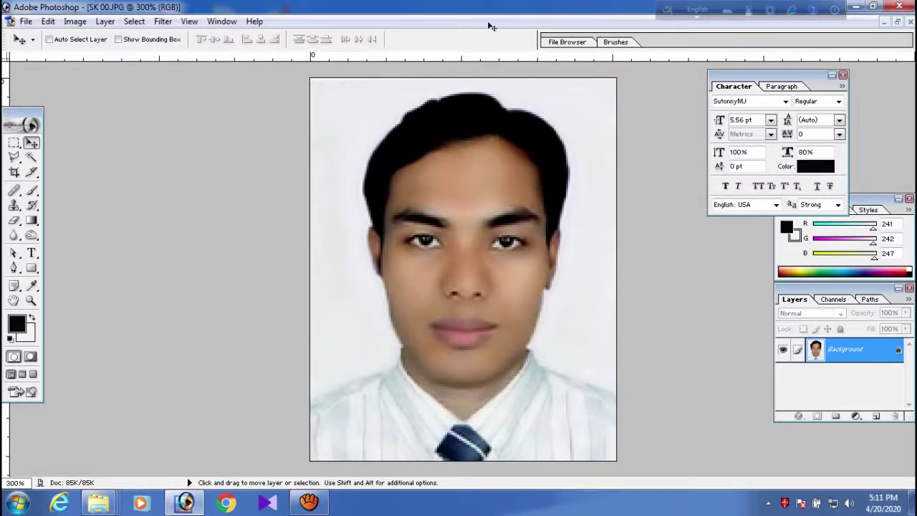
left_click(31, 253)
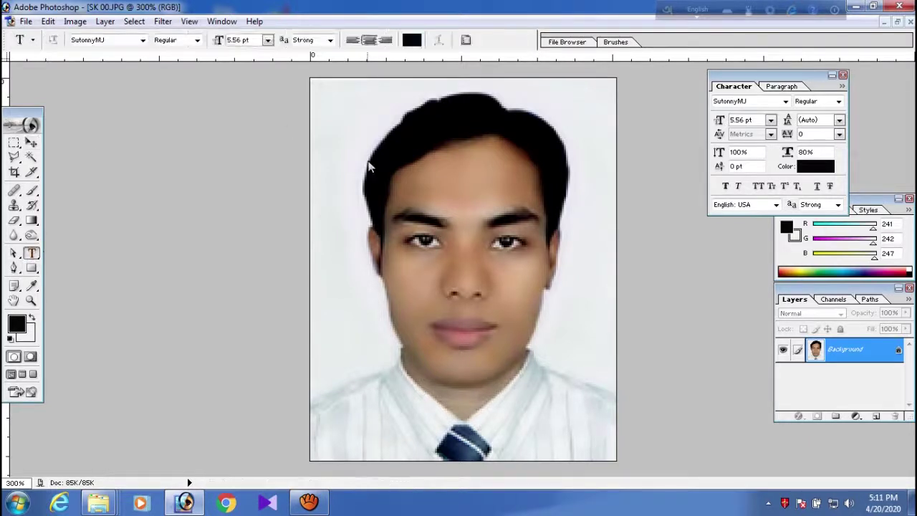
left_click(341, 116)
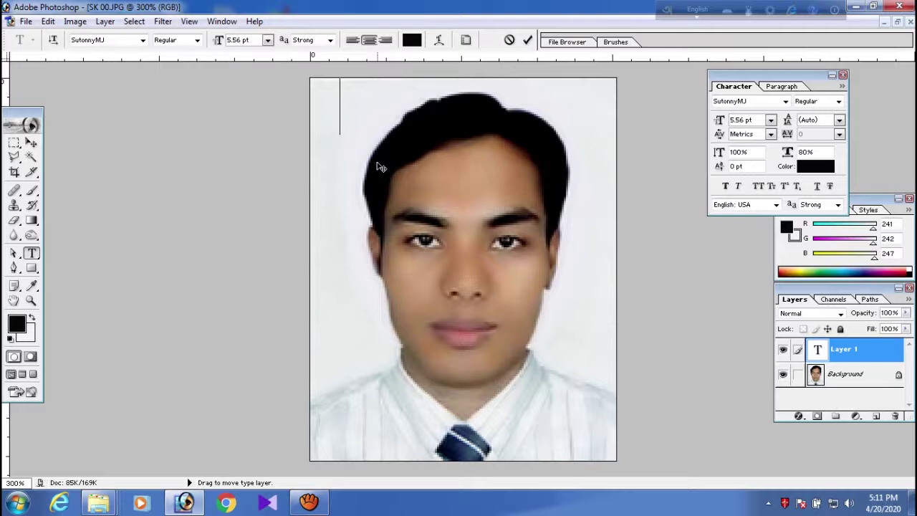
key("ctrl+v")
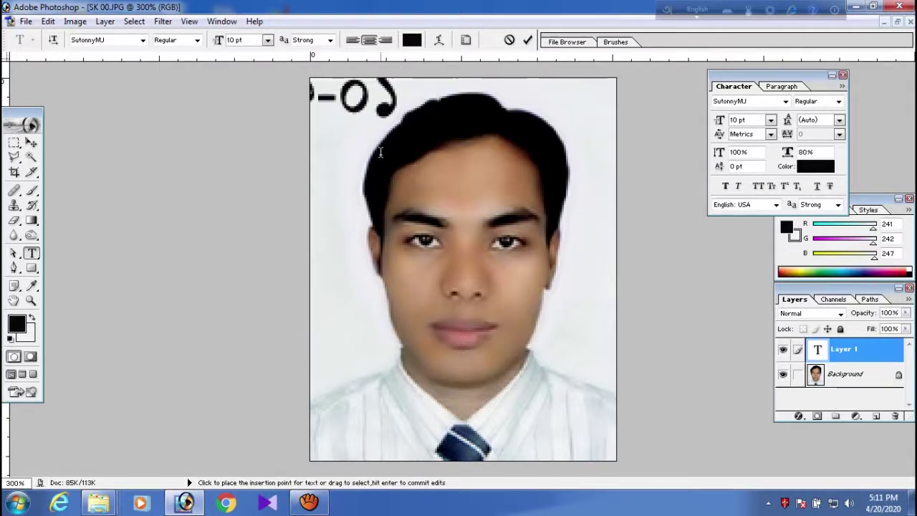
left_click(31, 142)
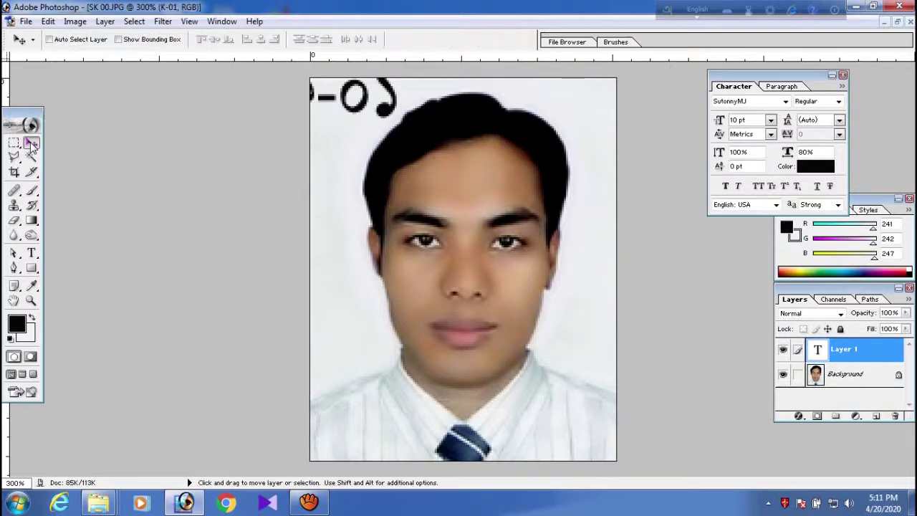
left_click_drag(353, 104, 387, 120)
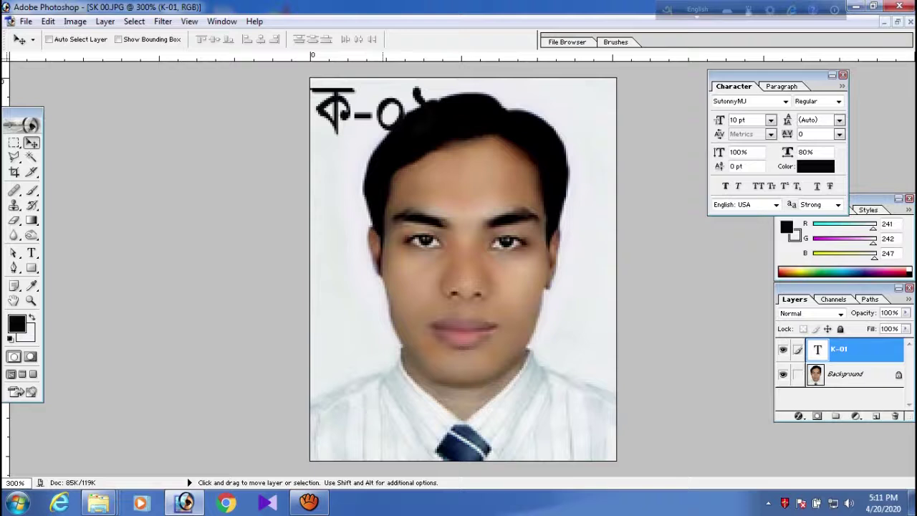
Step: Scale the pasted label on the white-shirt portrait to about 66% width and 62.5% height
key("ctrl+t")
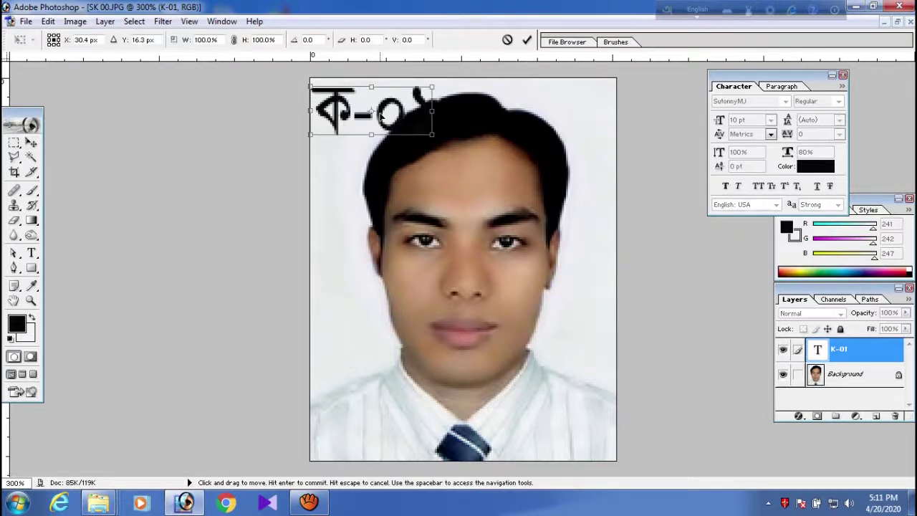
left_click_drag(432, 134, 391, 116)
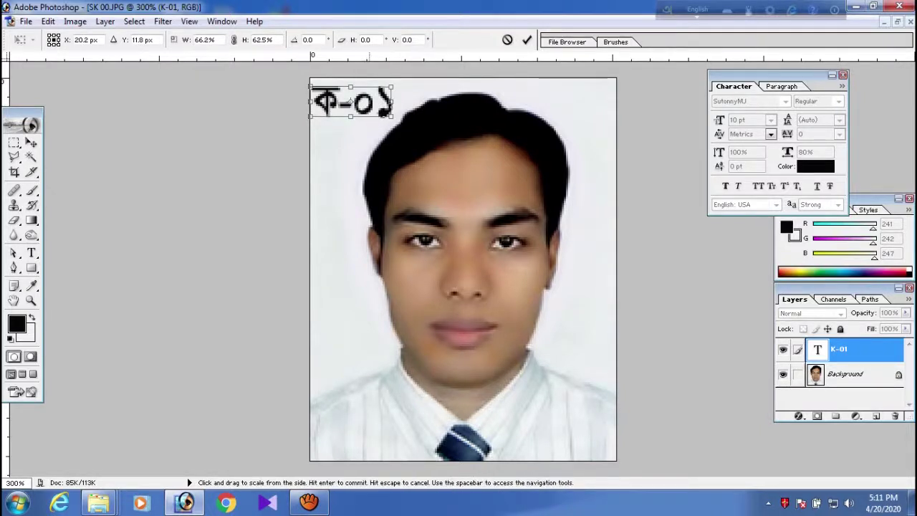
key("Return")
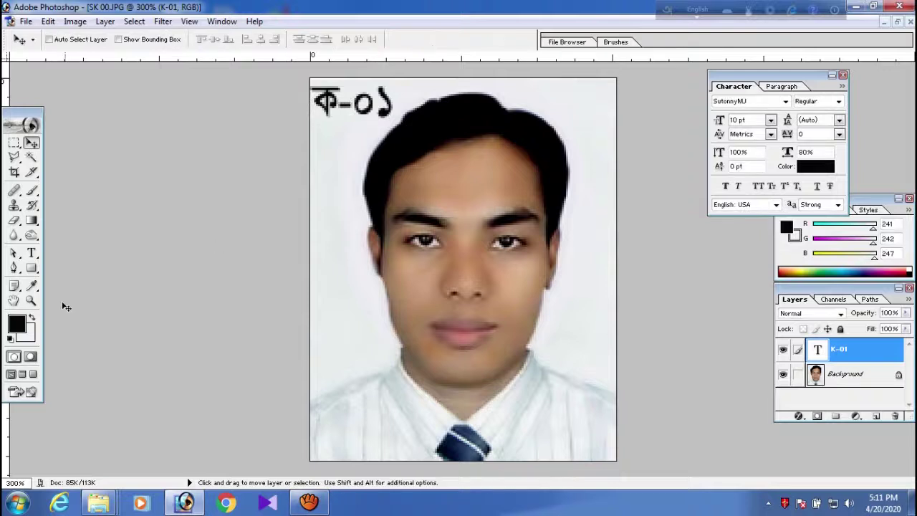
Step: Change the last digit of the label on the white-shirt portrait so it reads "ক-০২"
left_click(31, 253)
left_click(409, 135)
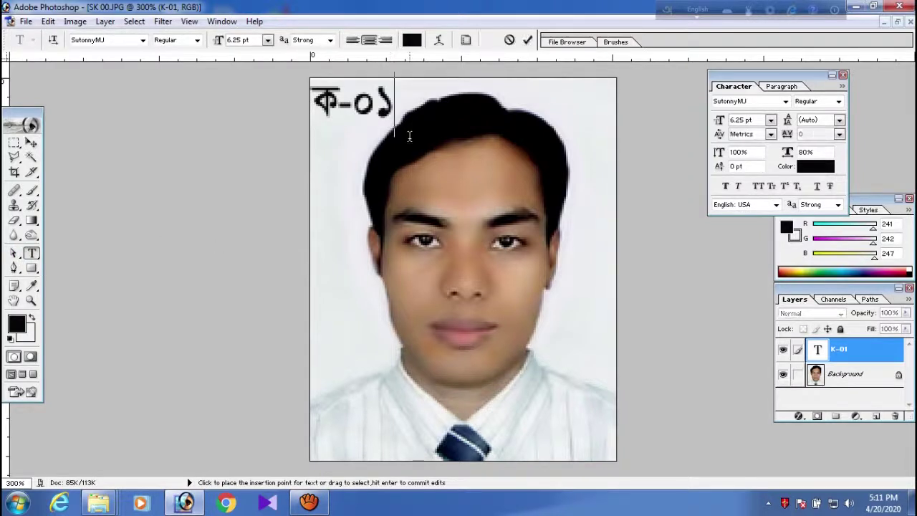
key("BackSpace")
type("2")
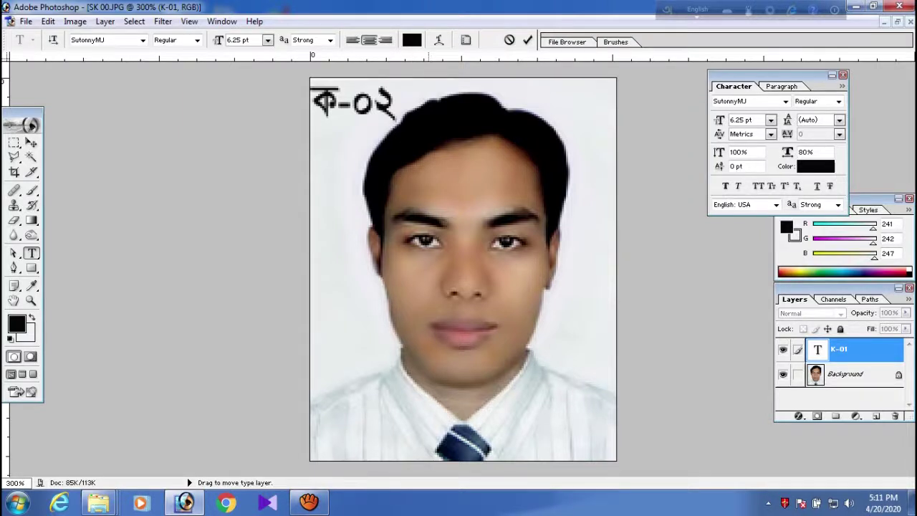
Step: Save the white-shirt portrait in the Final folder as a JPEG named "02" at maximum quality 12
left_click(26, 20)
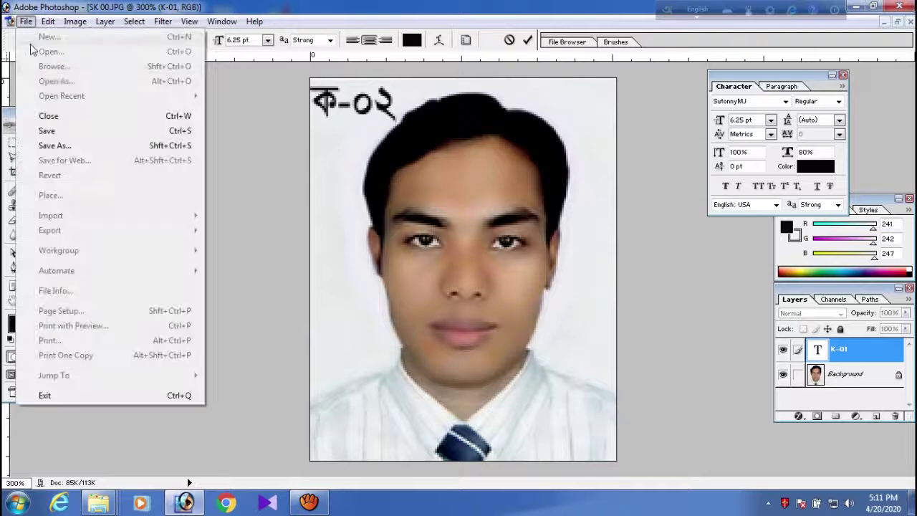
left_click(63, 132)
left_click(247, 188)
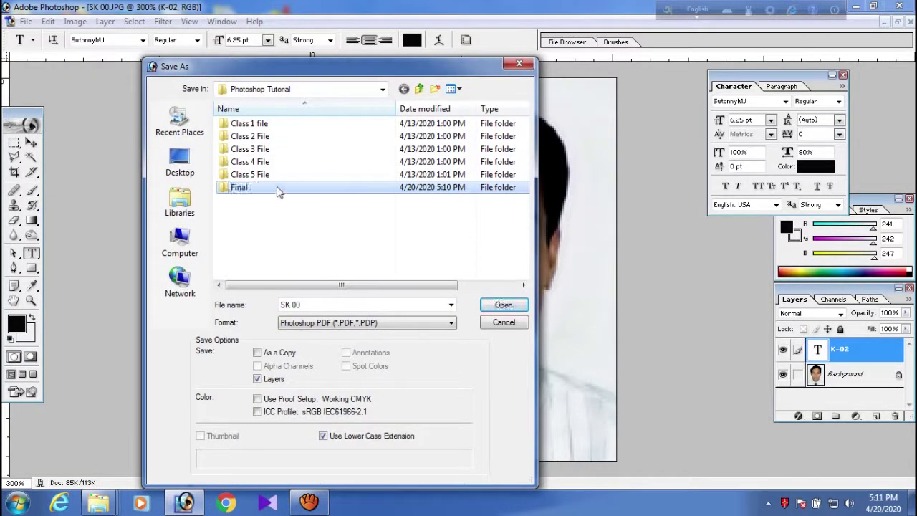
double_click(279, 190)
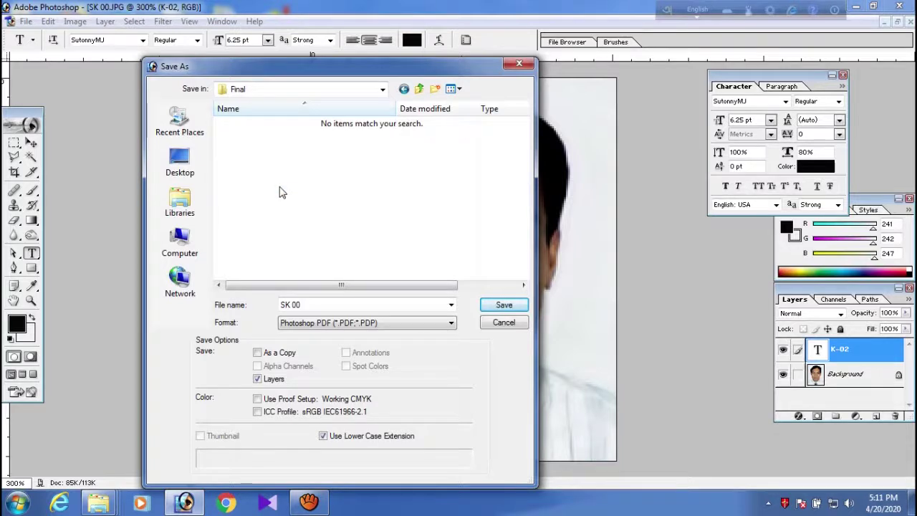
left_click(282, 306)
left_click(282, 305)
type("02")
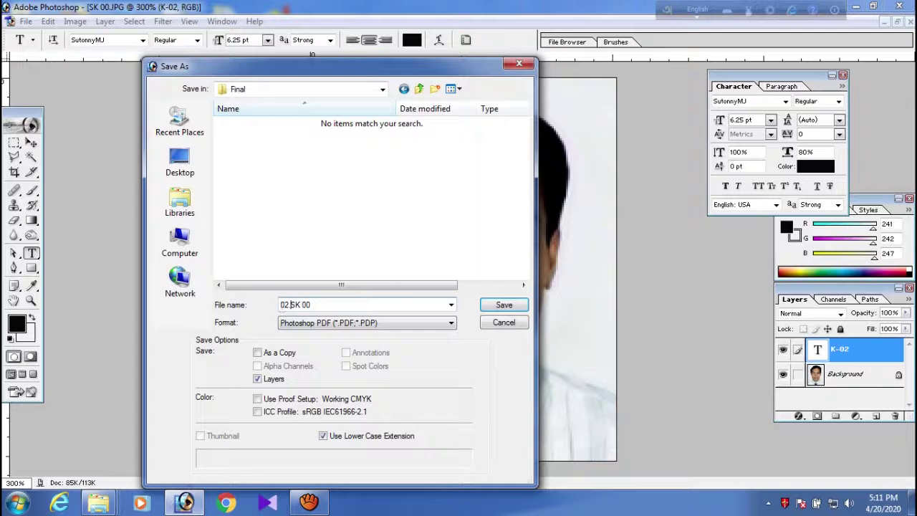
left_click(356, 326)
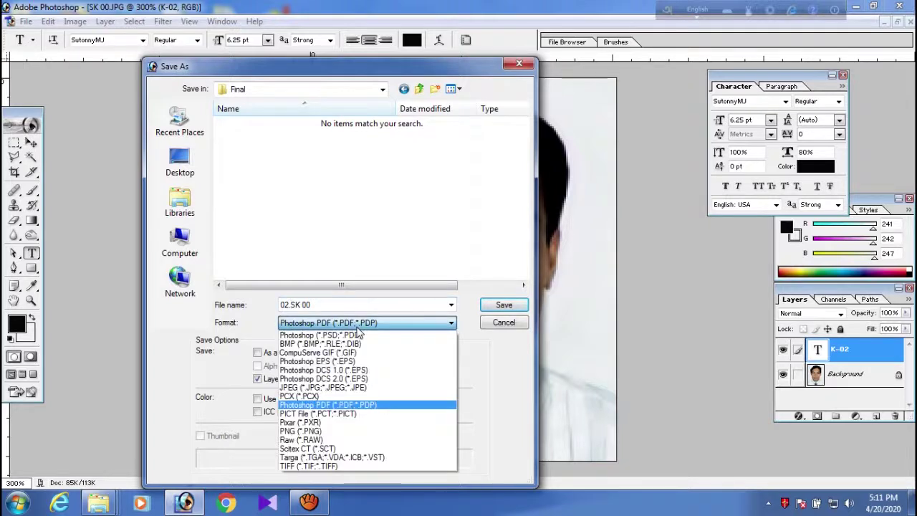
left_click(371, 387)
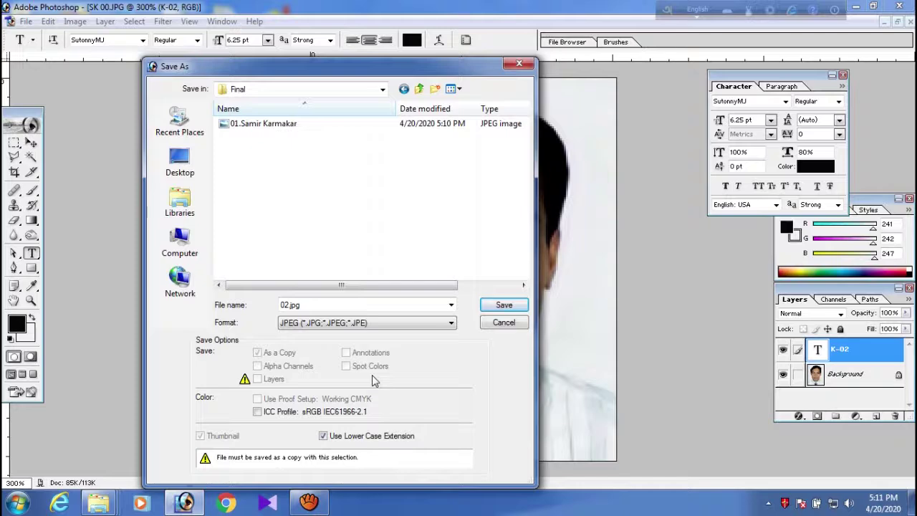
left_click(503, 306)
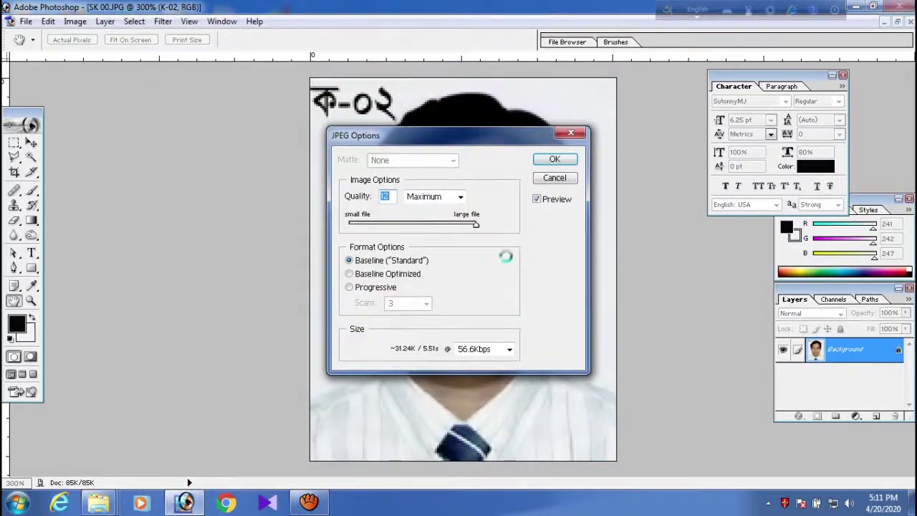
left_click(561, 164)
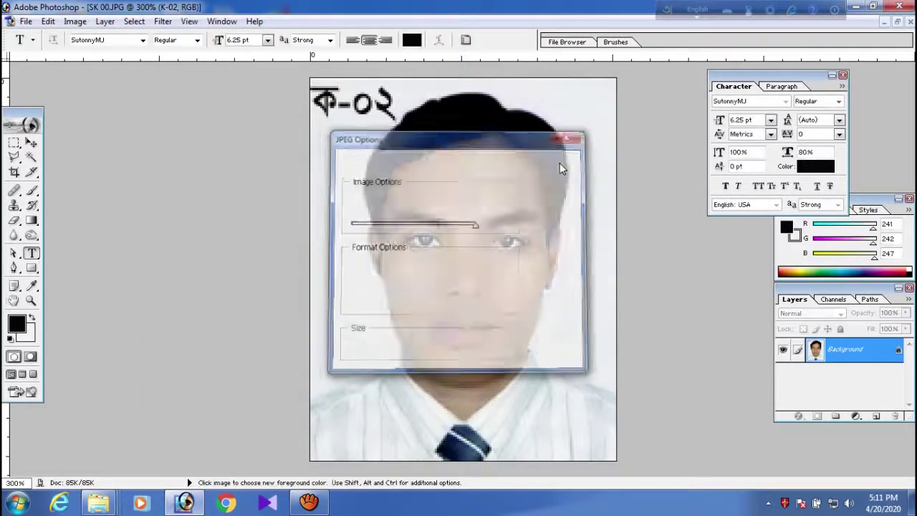
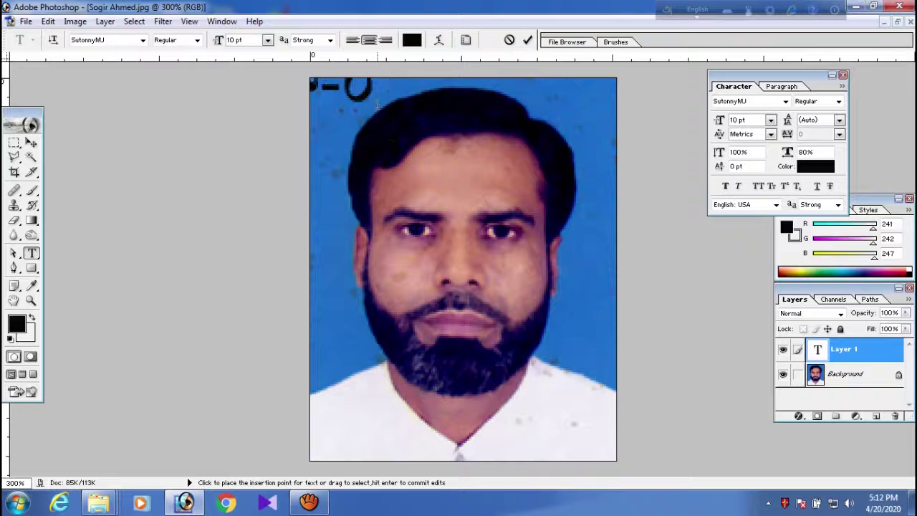
Step: Complete the blue-background portrait's label as "ক-০৩" and move it into the photo's upper-left corner
type("0")
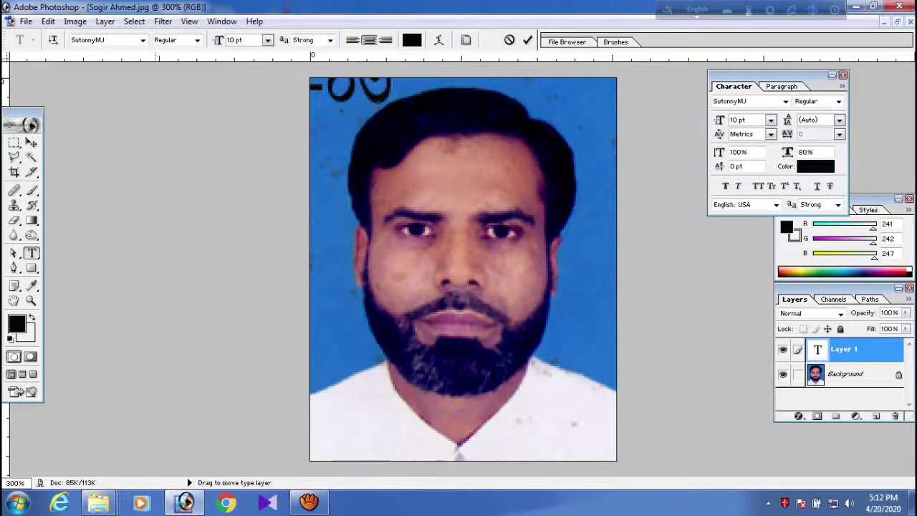
left_click(31, 142)
left_click_drag(389, 111, 420, 123)
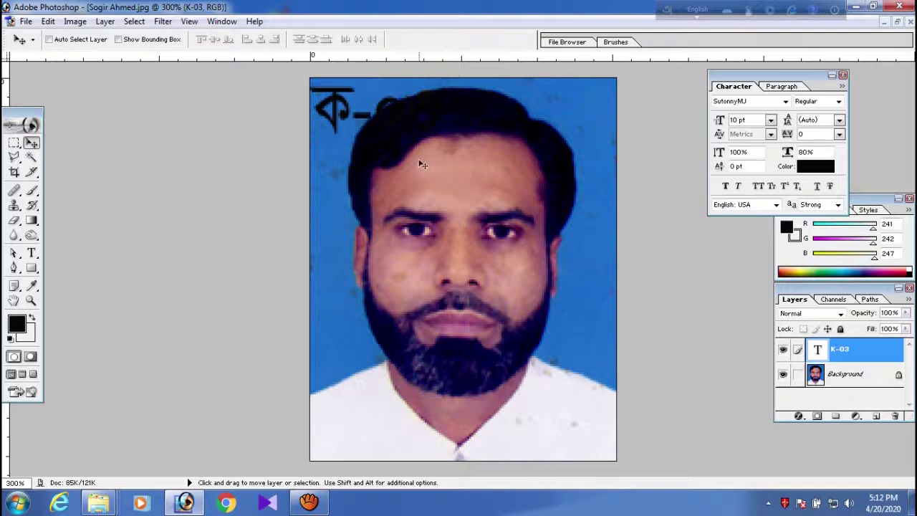
Step: Try scaling the "ক-০৩" label to about 49.6% width and 50.7% height and nudging it slightly up and right
key("ctrl+t")
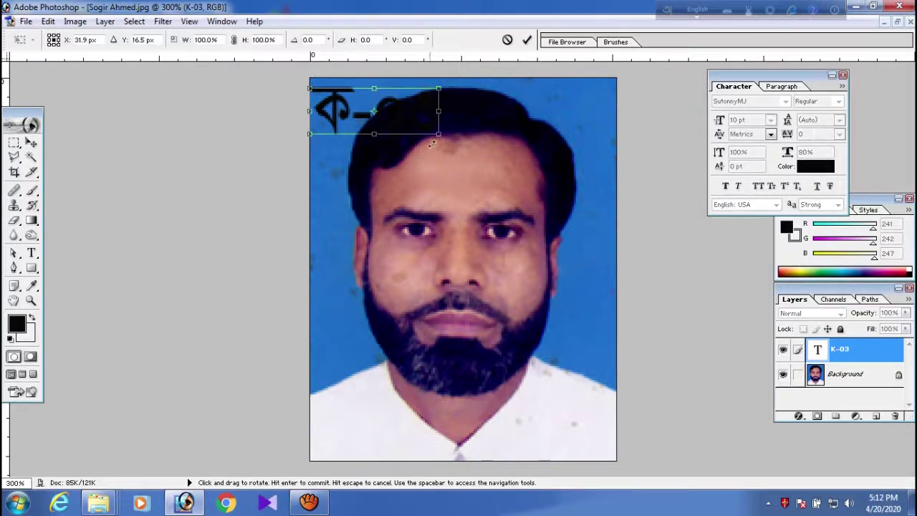
left_click_drag(442, 138, 374, 114)
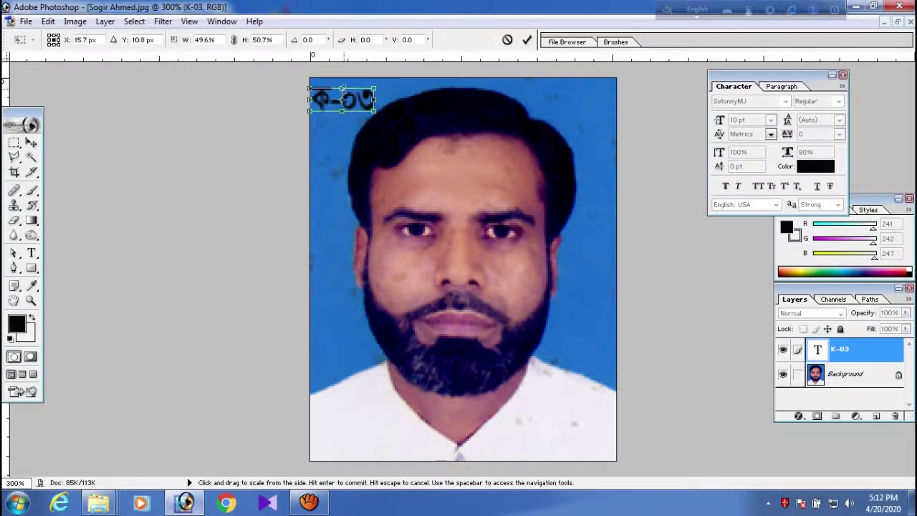
key("Up")
key("Up")
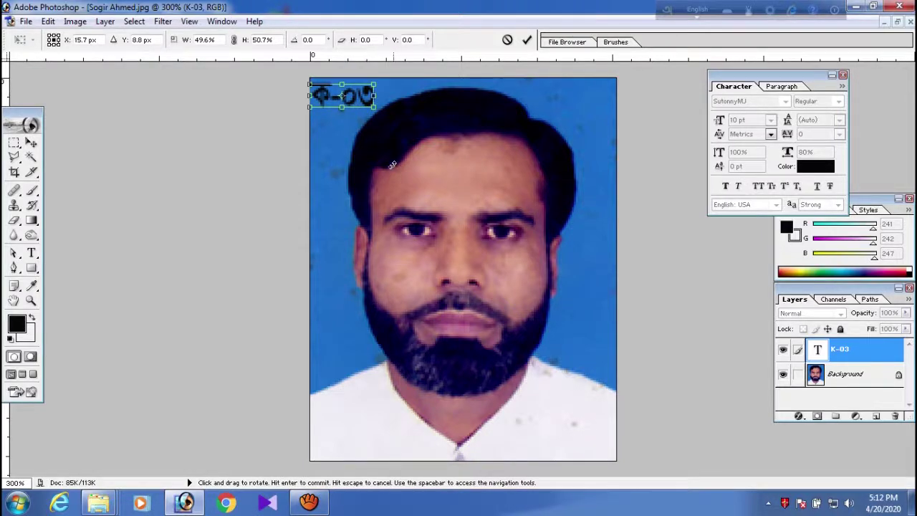
key("Up")
key("Up")
key("Right")
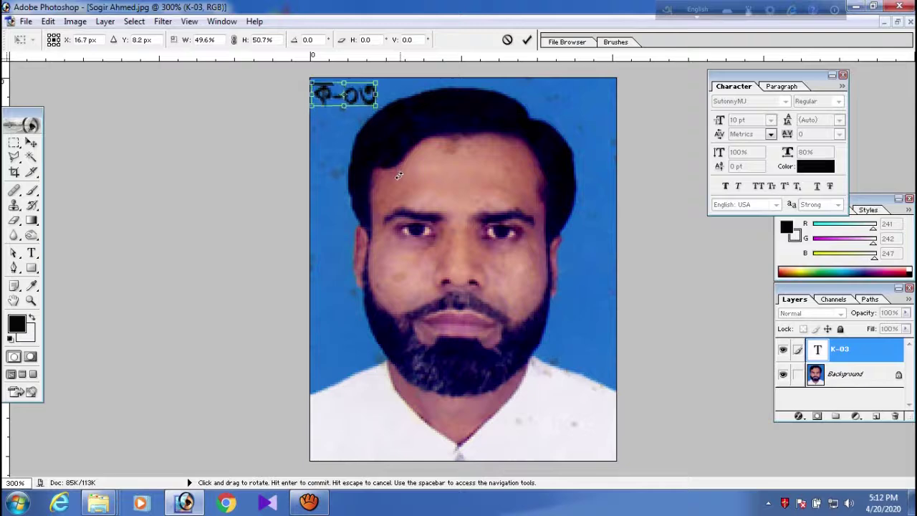
key("Return")
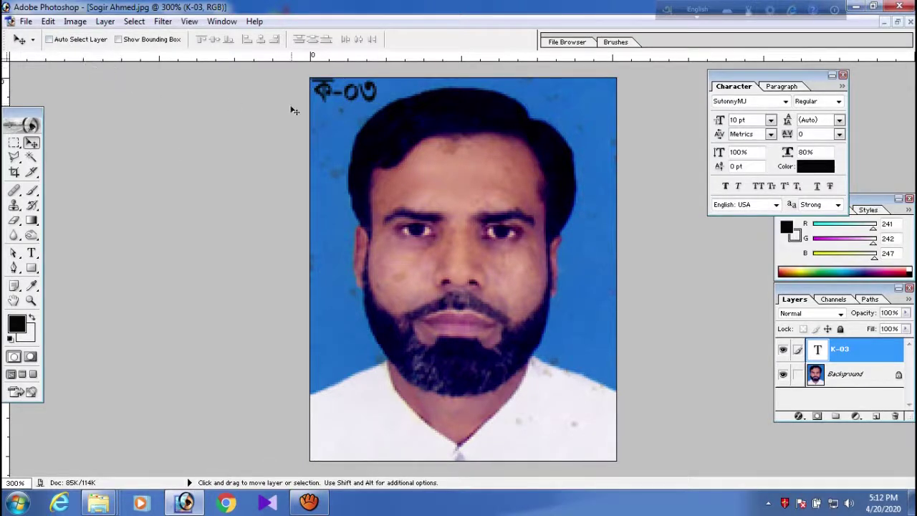
key("ctrl+z")
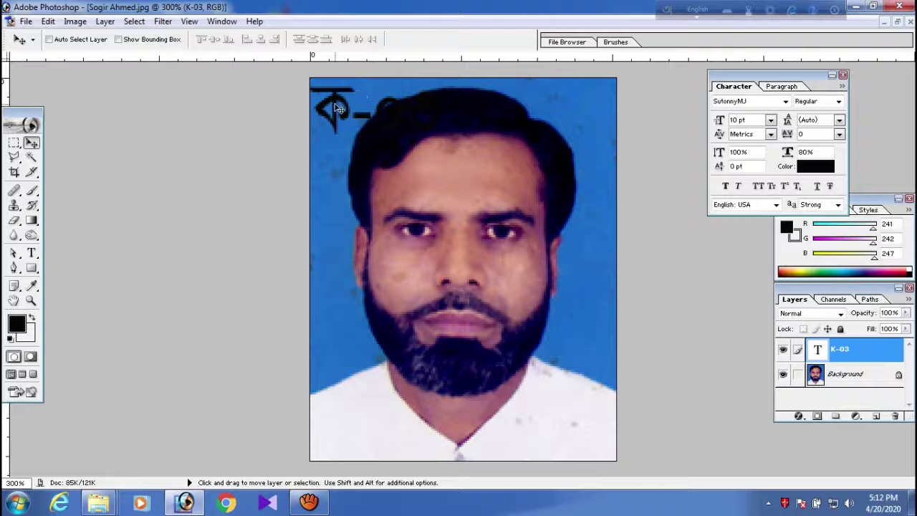
Step: Reposition the "ক-০৩" label near the photo's upper-left corner and scale it to about 51.2% width and 55.1% height
mouse_move(338, 107)
left_mouse_down()
mouse_move(336, 82)
mouse_move(330, 107)
left_mouse_up()
key("ctrl+t")
left_click_drag(437, 129, 365, 101)
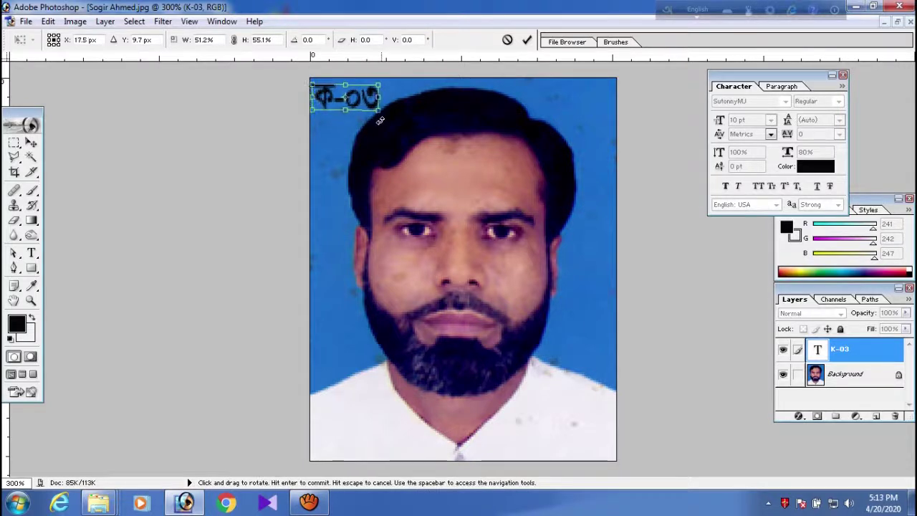
key("Return")
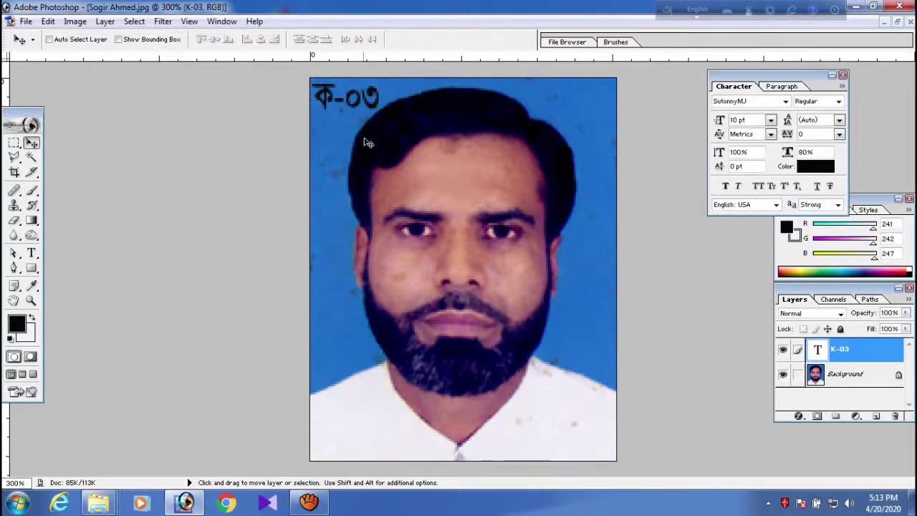
Step: Save the blue-background portrait in the Final folder as a maximum-quality JPEG, adding the prefix "03." to its file name
left_click(27, 21)
left_click(69, 134)
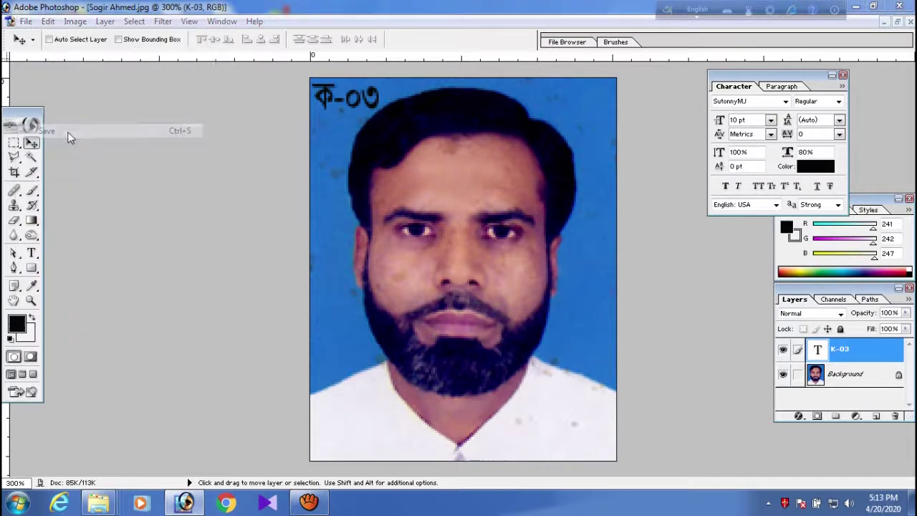
left_click(247, 188)
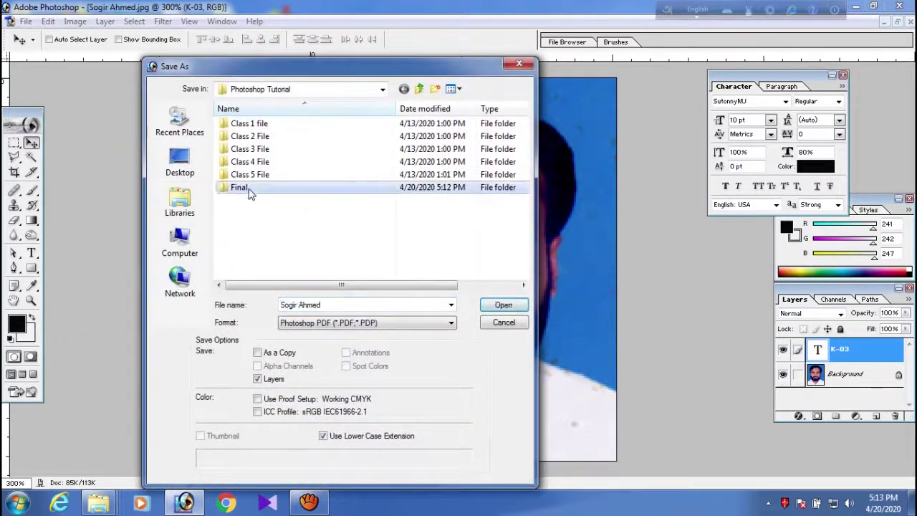
double_click(249, 190)
left_click_drag(323, 305, 281, 306)
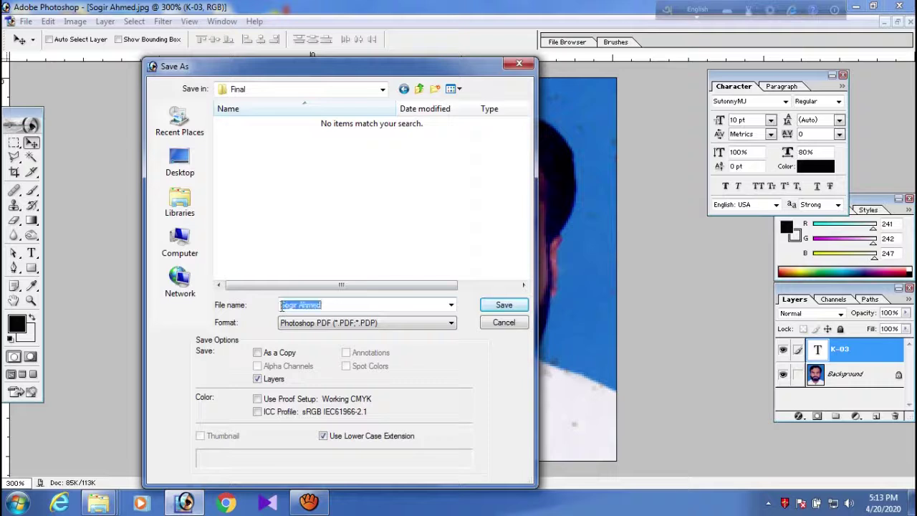
left_click(282, 307)
type("03.")
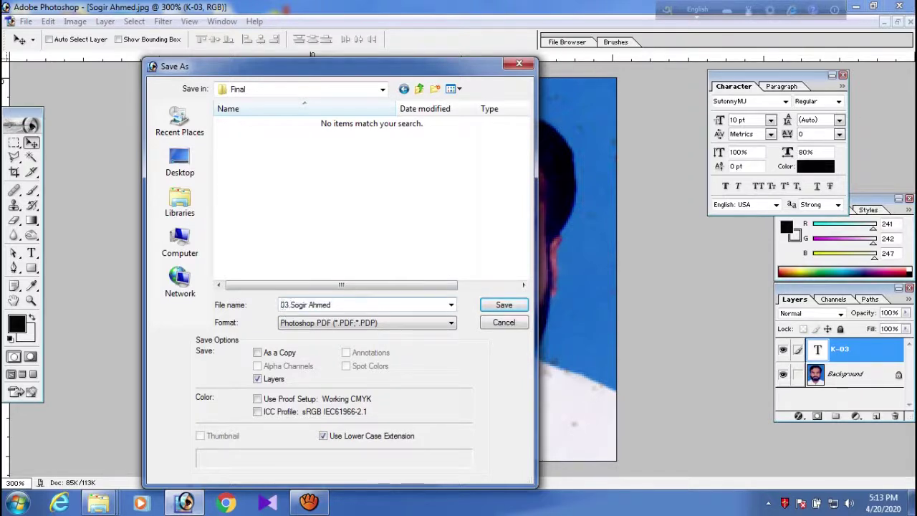
left_click(367, 323)
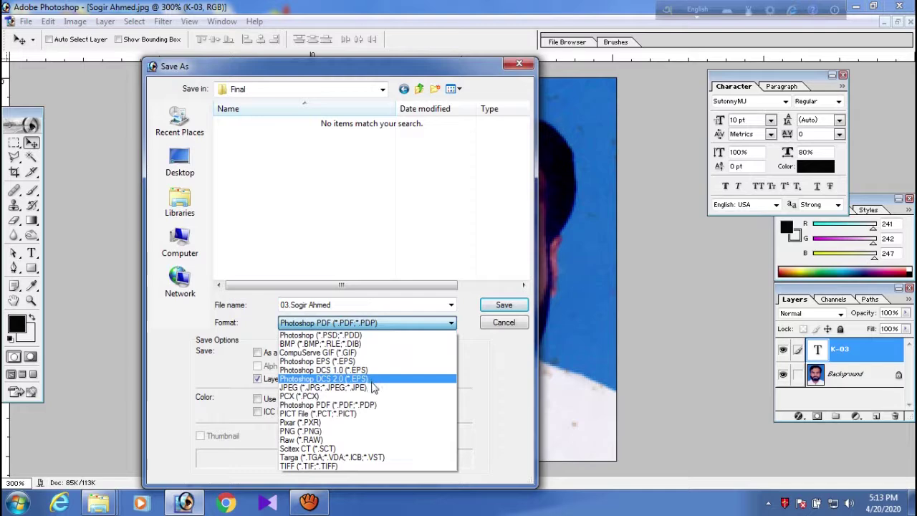
left_click(371, 389)
left_click(505, 306)
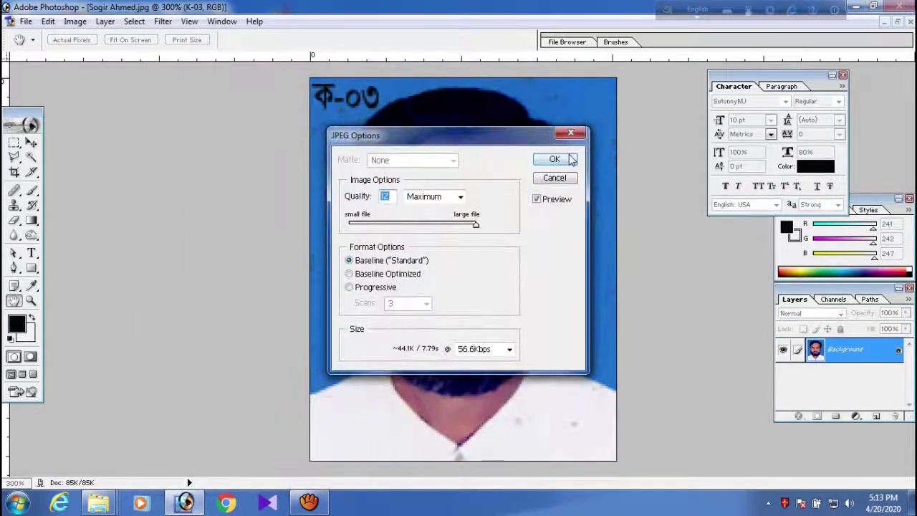
left_click(555, 159)
Step: Close the blue-background portrait without saving its changes and return to the desktop
left_click(909, 22)
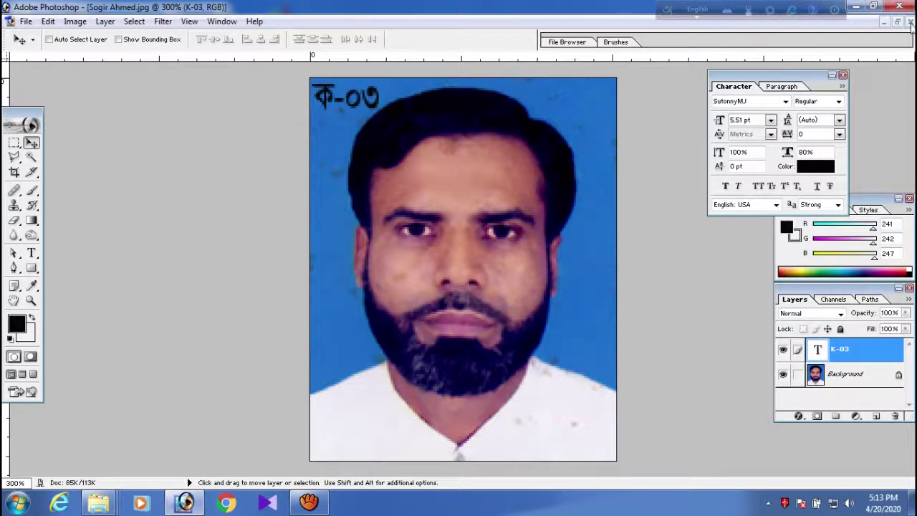
left_click(473, 197)
left_click(899, 6)
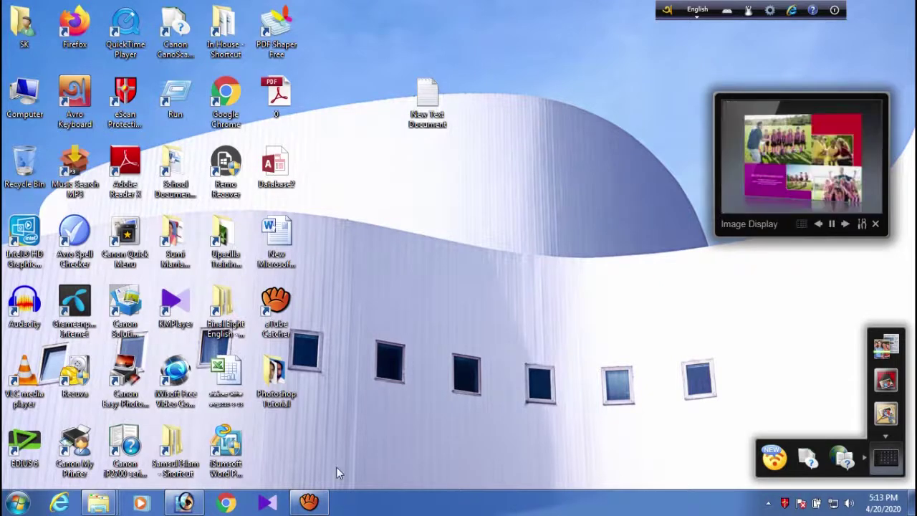
Step: Open the Final folder inside Photoshop Tutorial and examine the labels on the three saved portraits enlarged in Windows Photo Viewer
double_click(276, 380)
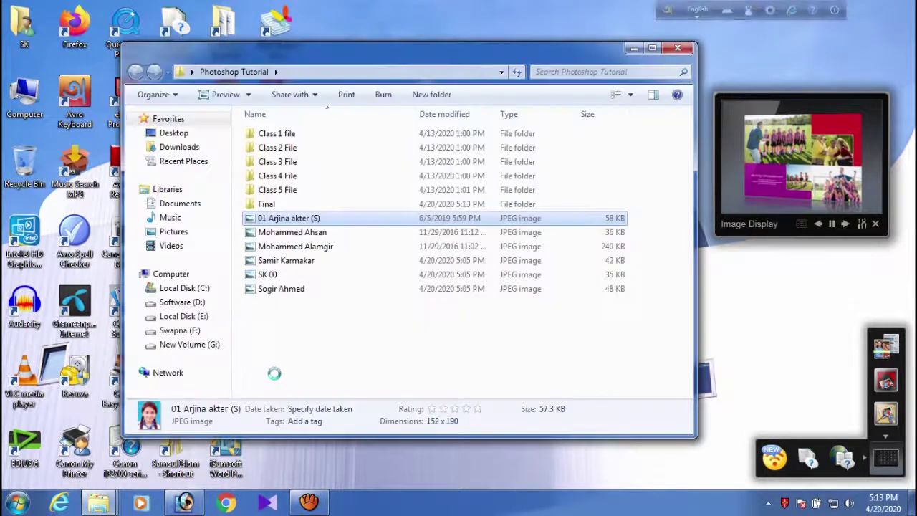
double_click(287, 204)
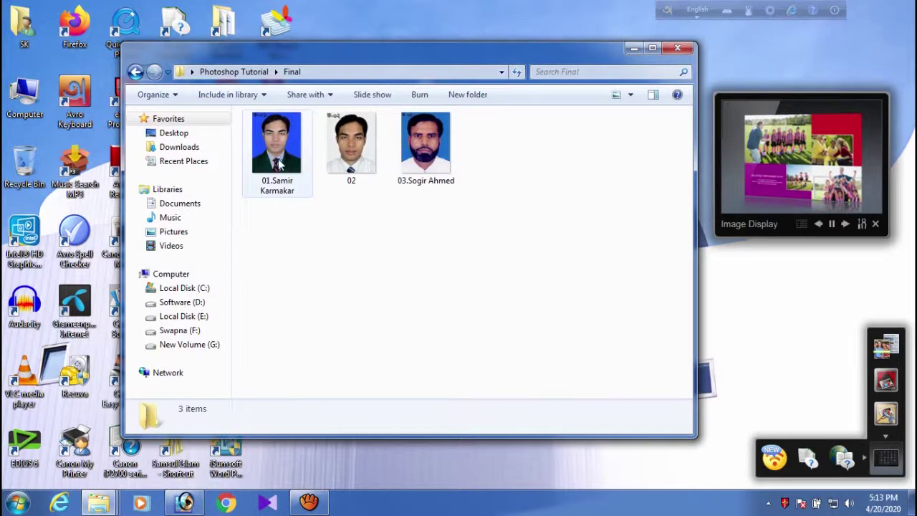
left_click(281, 165)
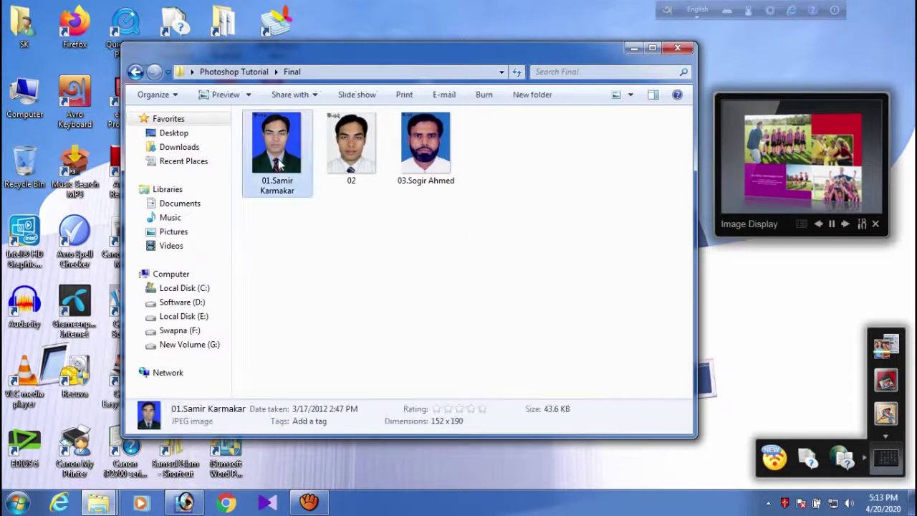
double_click(281, 165)
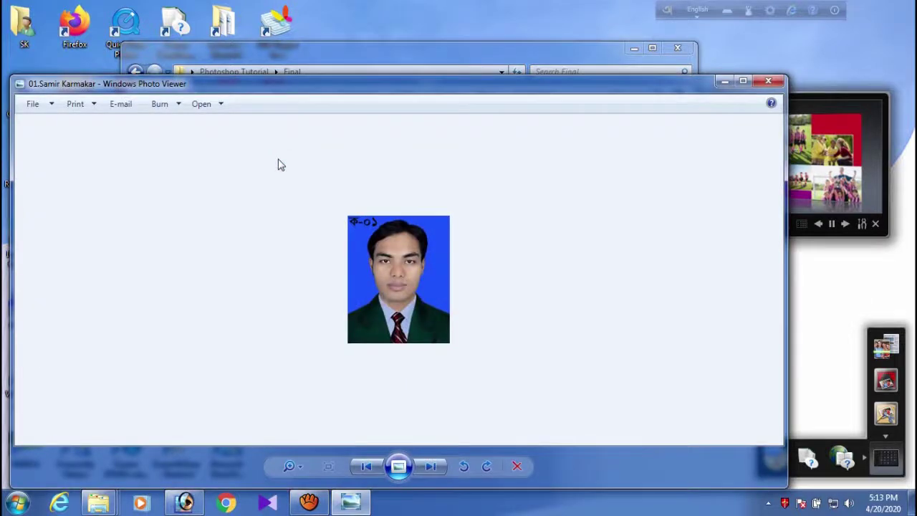
scroll(374, 203, "up", 1)
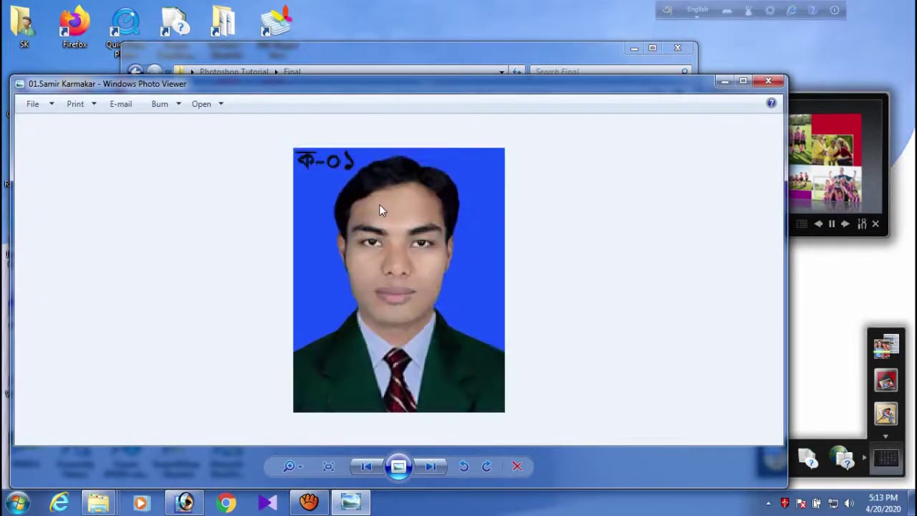
key("Right")
scroll(415, 212, "up", 2)
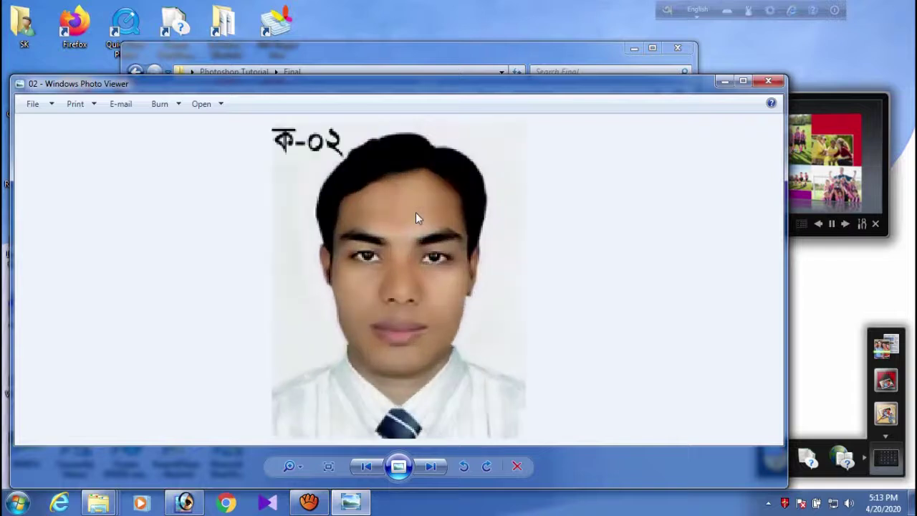
key("Right")
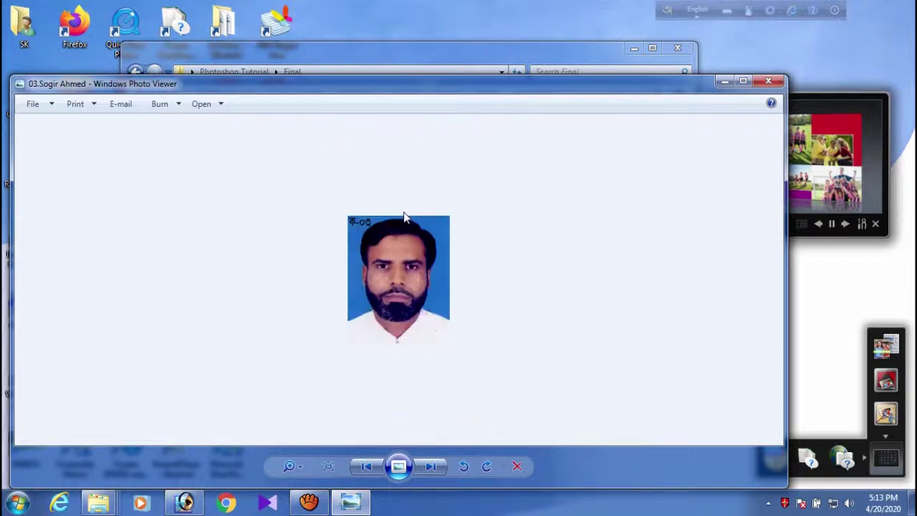
scroll(93, 209, "up", 2)
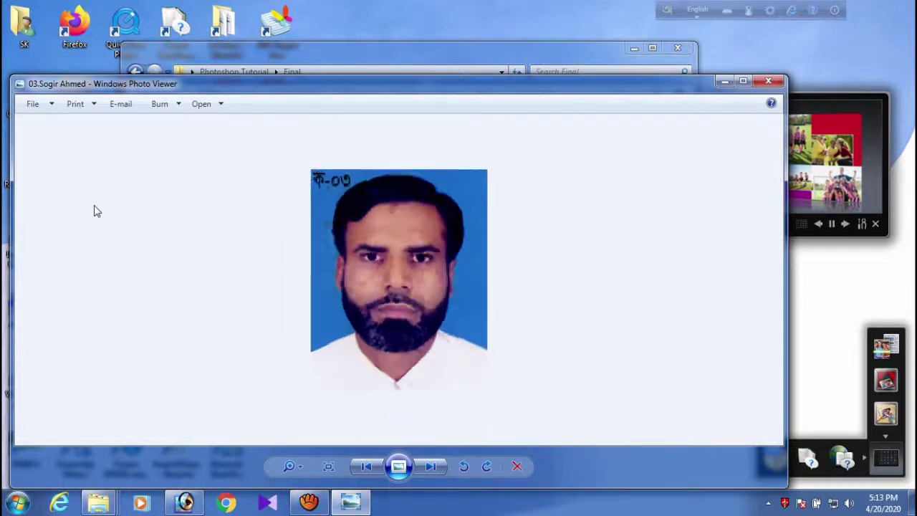
Step: Close the enlarged blue-background portrait and the Final folder window to return to the desktop
left_click(767, 80)
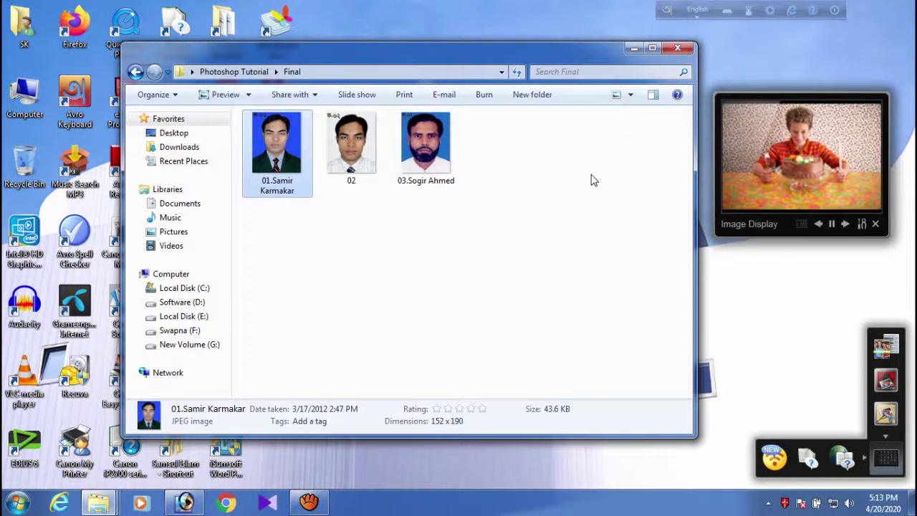
left_click(678, 48)
right_click(536, 166)
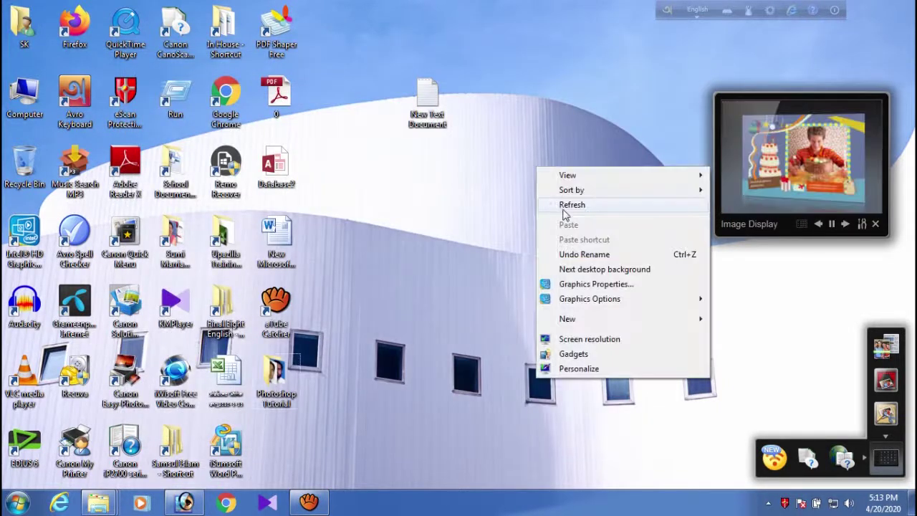
left_click(566, 213)
right_click(532, 173)
left_click(566, 213)
right_click(524, 163)
left_click(553, 204)
right_click(520, 166)
left_click(554, 206)
right_click(514, 164)
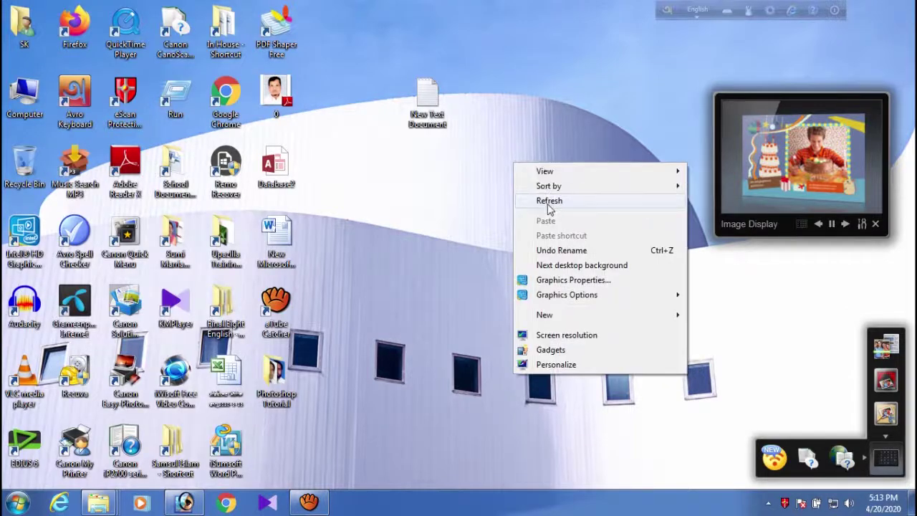
left_click(522, 202)
right_click(497, 139)
left_click(534, 182)
right_click(503, 138)
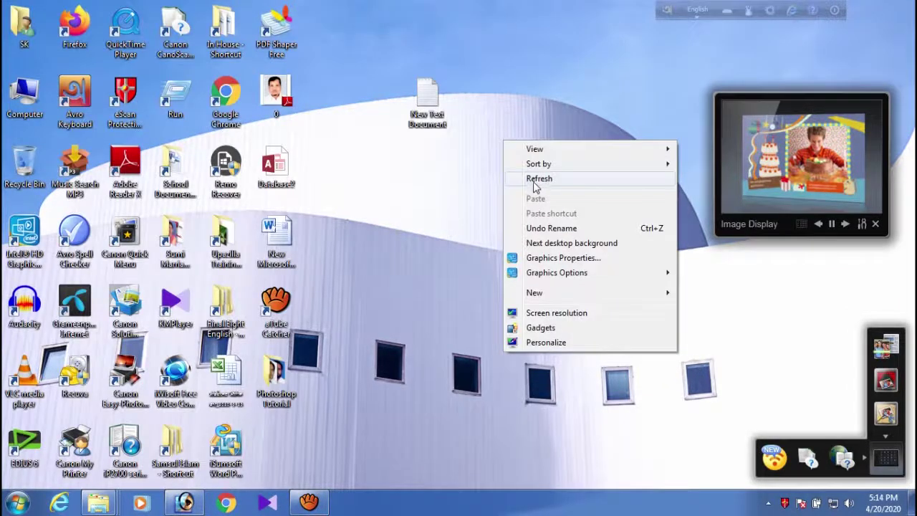
left_click(537, 184)
right_click(510, 158)
left_click(542, 197)
right_click(507, 153)
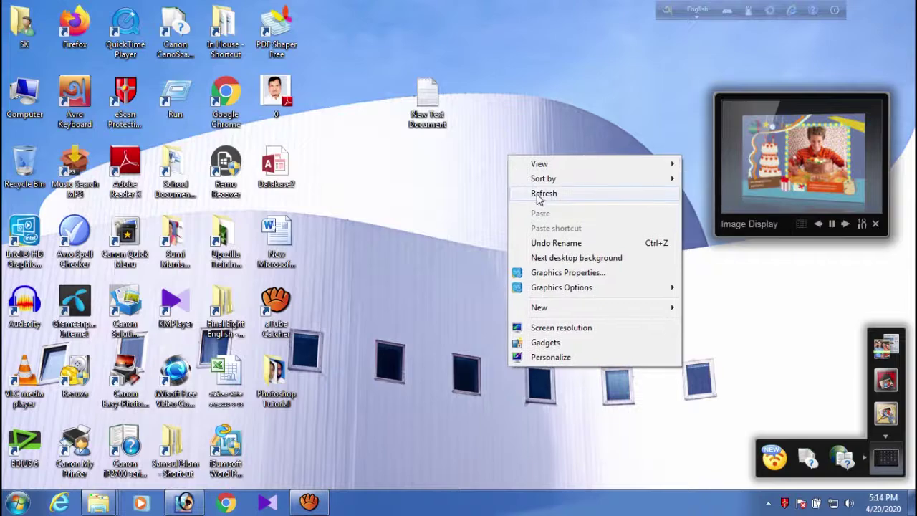
left_click(540, 191)
right_click(501, 153)
left_click(537, 192)
right_click(500, 151)
left_click(531, 193)
right_click(504, 157)
left_click(534, 197)
right_click(488, 157)
left_click(524, 195)
right_click(488, 156)
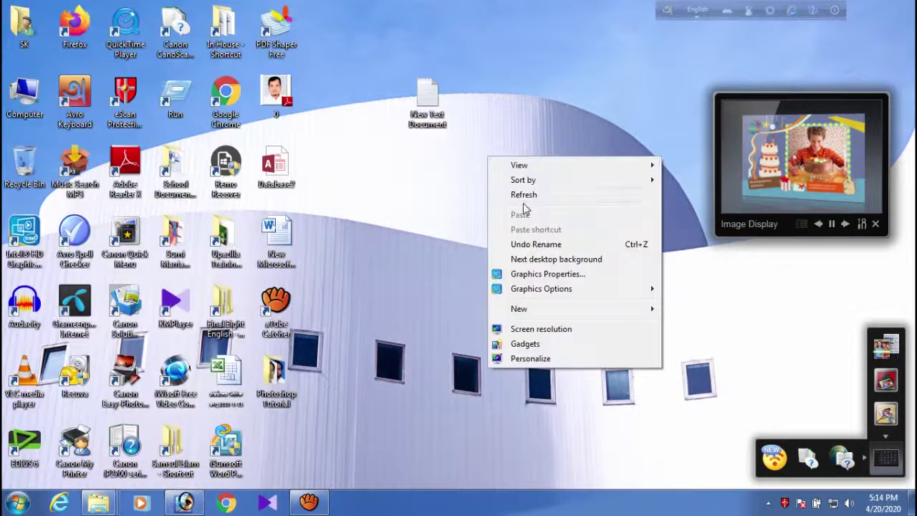
left_click(524, 196)
right_click(493, 161)
left_click(536, 203)
right_click(492, 169)
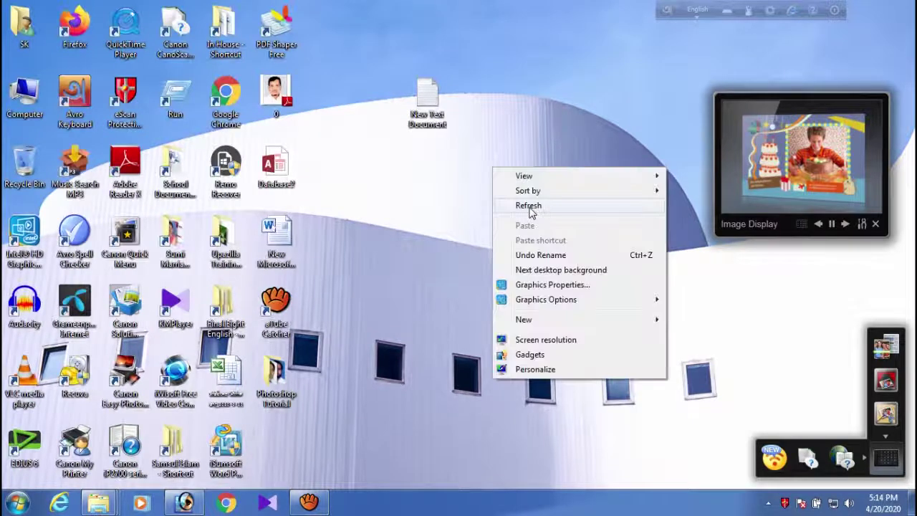
left_click(529, 205)
right_click(501, 180)
left_click(540, 226)
right_click(503, 187)
left_click(542, 225)
right_click(506, 187)
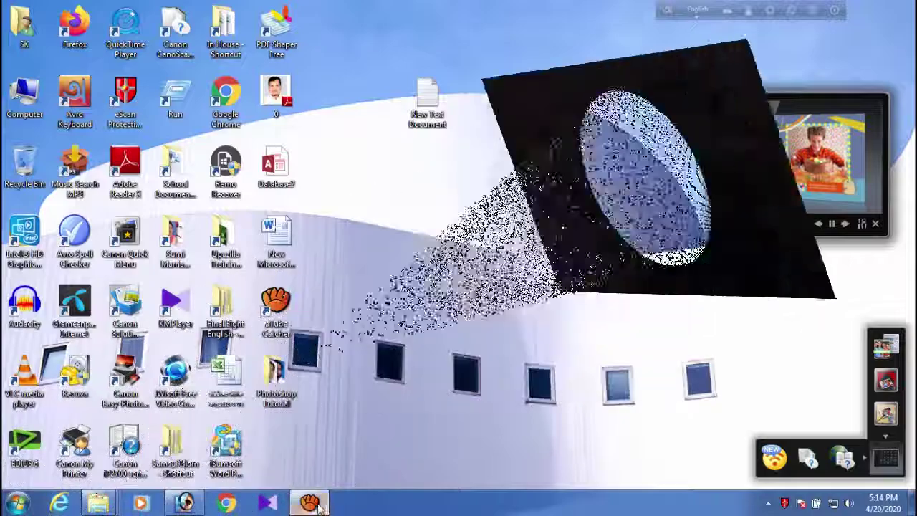